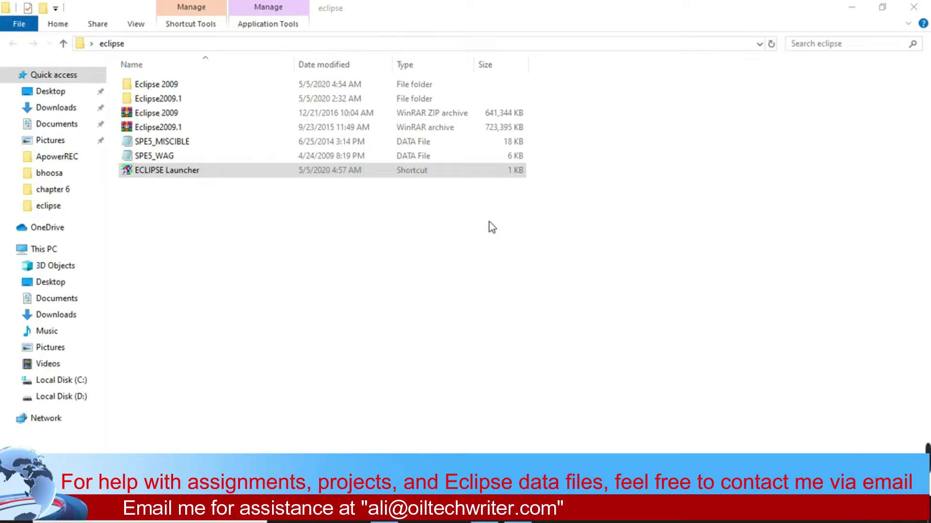
Start the ECLIPSE Launcher from the eclipse folder and reposition its window over the folder listing
{"action": "left_click", "coordinate": [217, 262]}
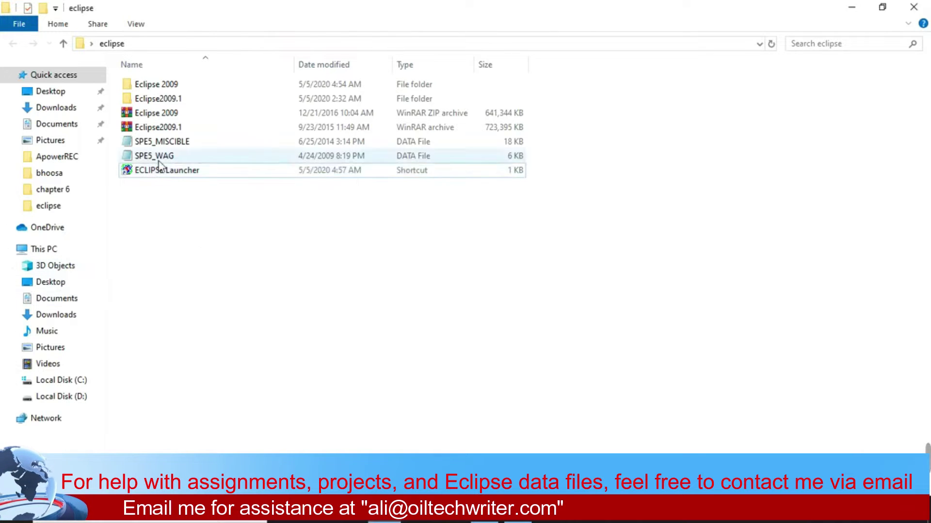
{"action": "left_click", "coordinate": [163, 170]}
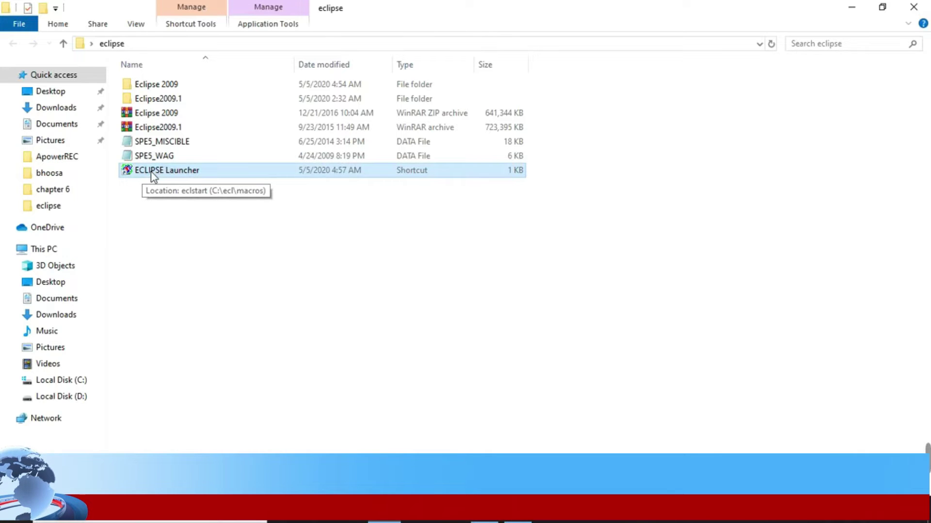
{"action": "double_click", "coordinate": [173, 171]}
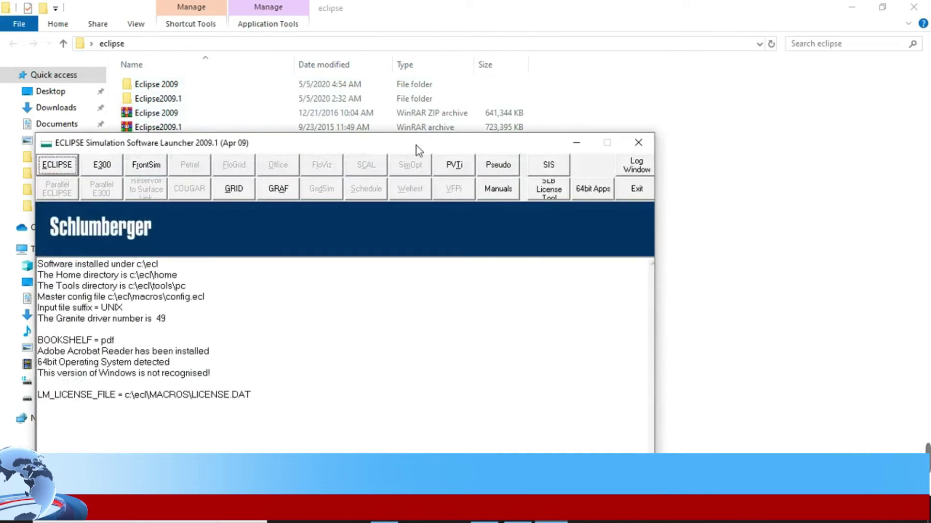
{"action": "left_click_drag", "start_coordinate": [338, 142], "coordinate": [442, 66]}
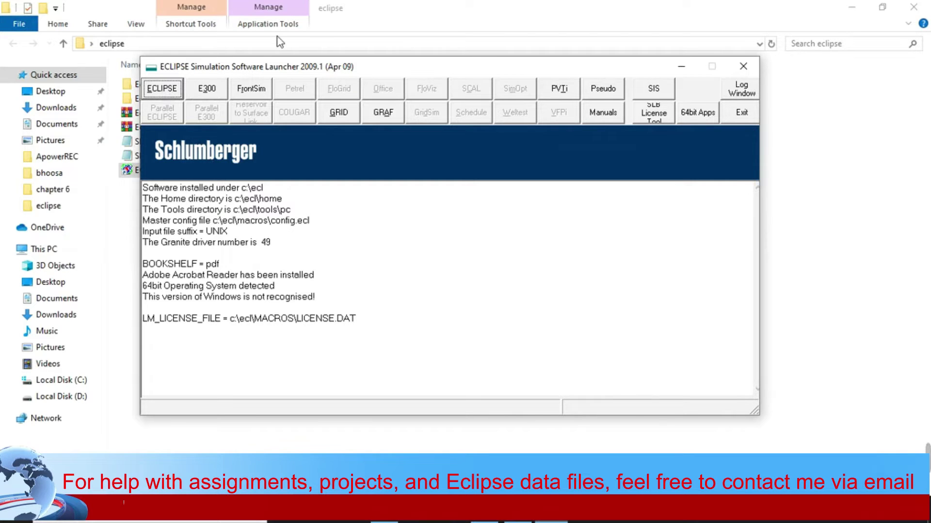
{"action": "left_click_drag", "start_coordinate": [260, 66], "coordinate": [400, 76]}
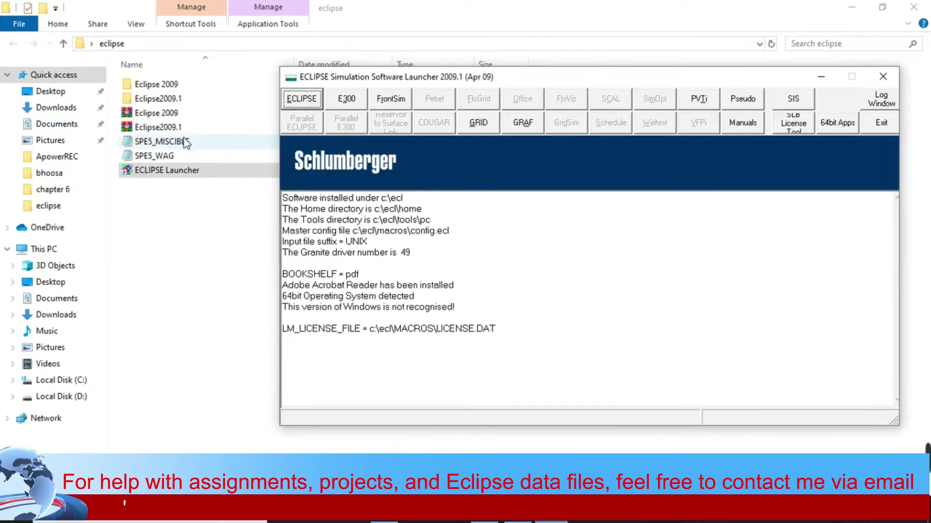
{"action": "left_click_drag", "start_coordinate": [486, 77], "coordinate": [349, 79]}
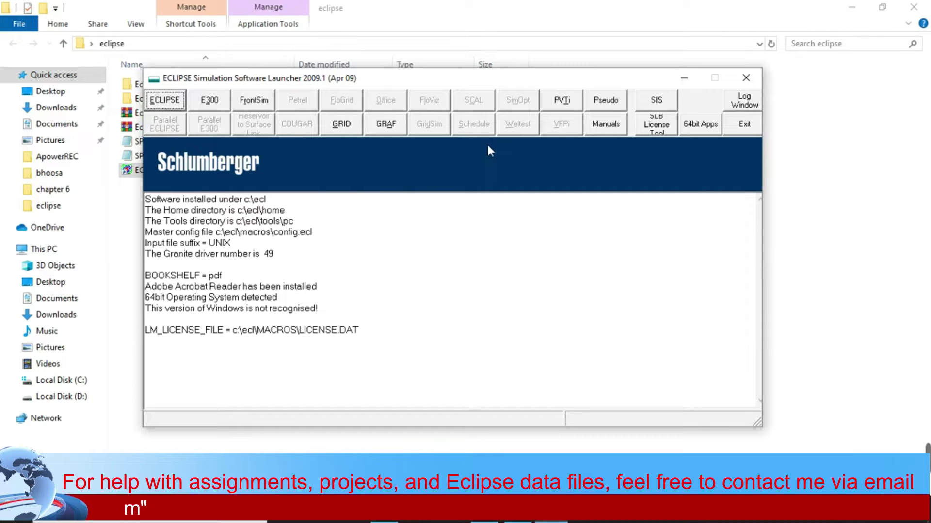
Minimize the launcher, open the SPE5_MISCIBLE data file in a maximized window, skim its grid data and close it
{"action": "left_click", "coordinate": [687, 82]}
{"action": "double_click", "coordinate": [163, 142]}
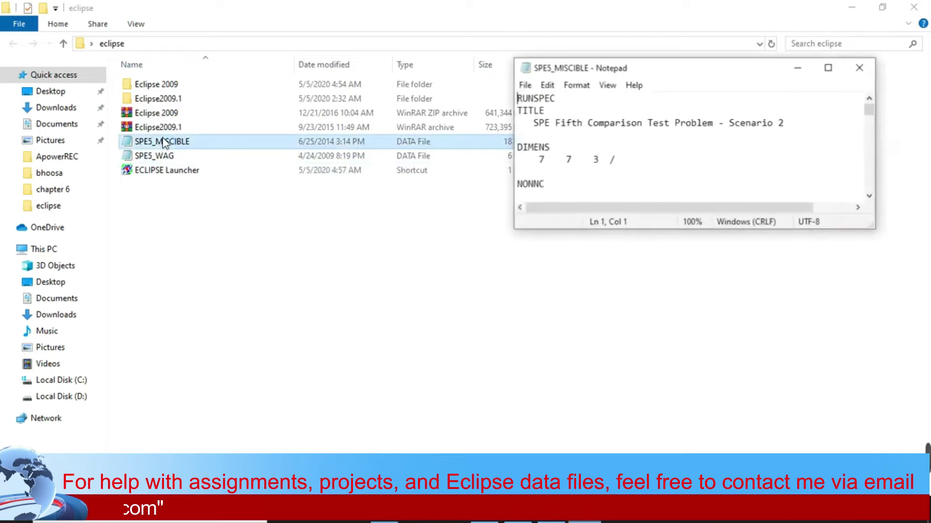
{"action": "double_click", "coordinate": [685, 68]}
{"action": "scroll", "coordinate": [182, 113], "scroll_direction": "down", "scroll_amount": 19}
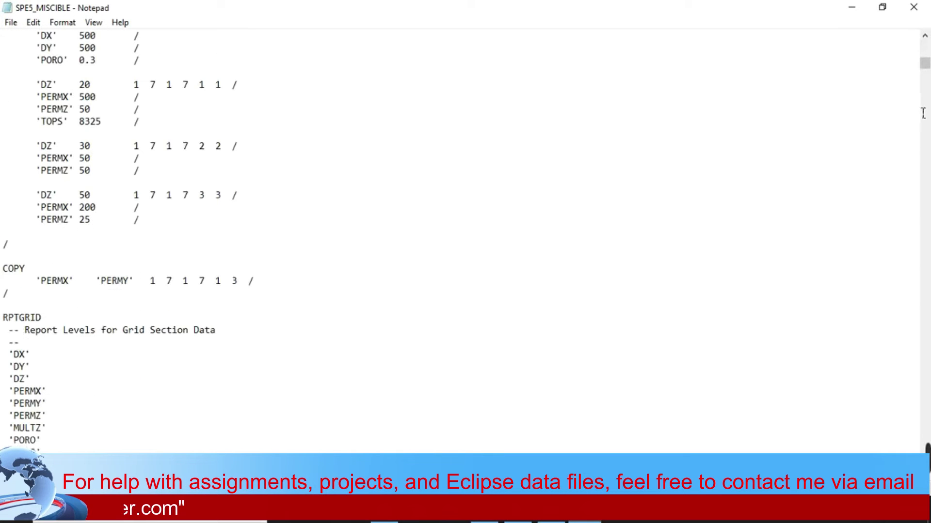
{"action": "left_click_drag", "start_coordinate": [926, 69], "coordinate": [925, 21]}
{"action": "left_click", "coordinate": [913, 6]}
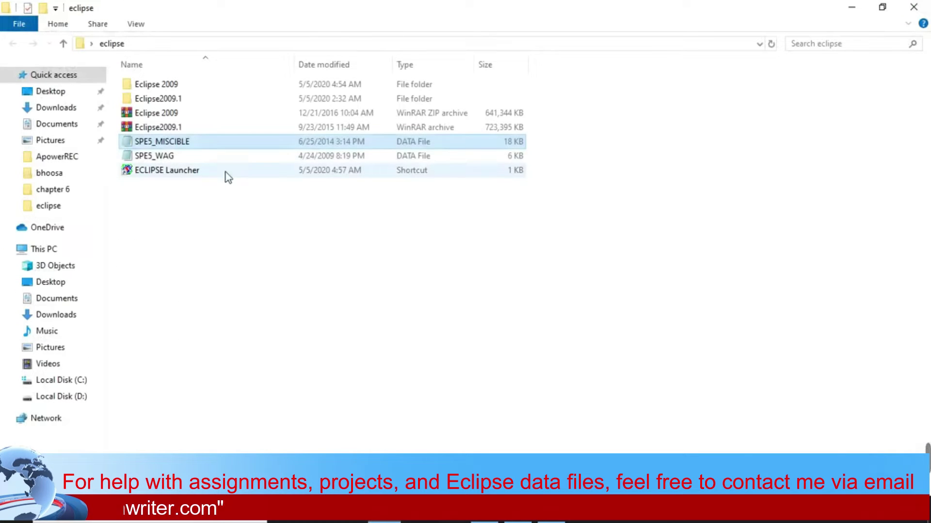
Open the SPE5_WAG data file in a maximized window, skim down to its component property tables and close it
{"action": "double_click", "coordinate": [177, 156]}
{"action": "double_click", "coordinate": [755, 75]}
{"action": "left_click_drag", "start_coordinate": [925, 62], "coordinate": [925, 172]}
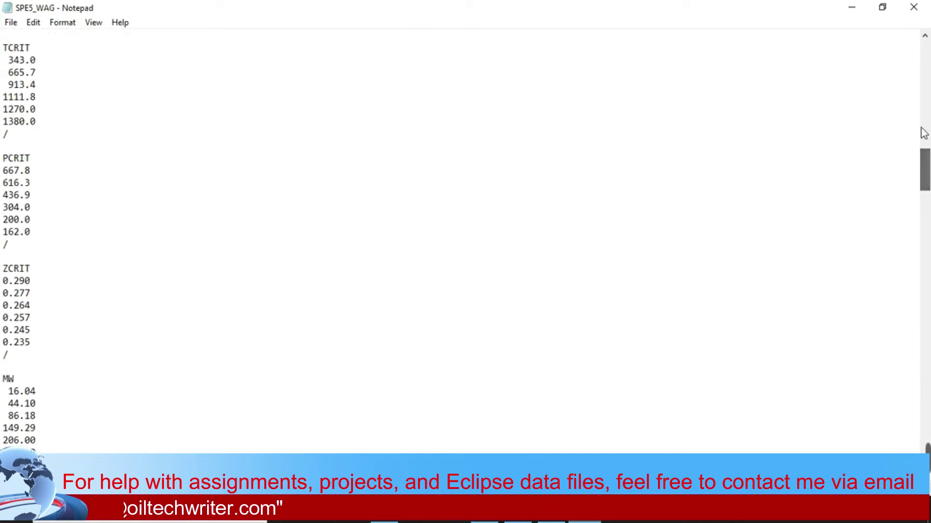
{"action": "left_click", "coordinate": [914, 7]}
Restore the launcher and move it aside, then reopen SPE5_MISCIBLE and review its sections from RUNSPEC through SCHEDULE before closing it
{"action": "left_click", "coordinate": [554, 521]}
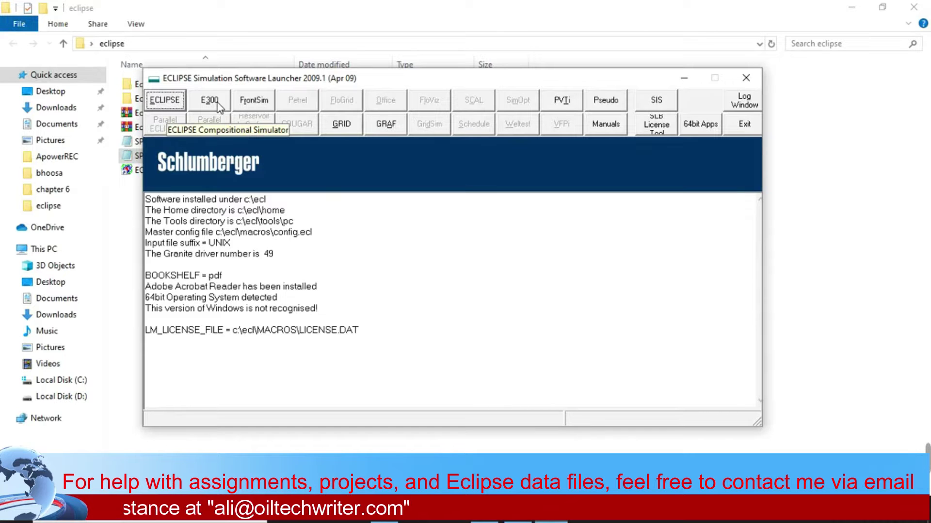
{"action": "left_click_drag", "start_coordinate": [272, 80], "coordinate": [339, 119]}
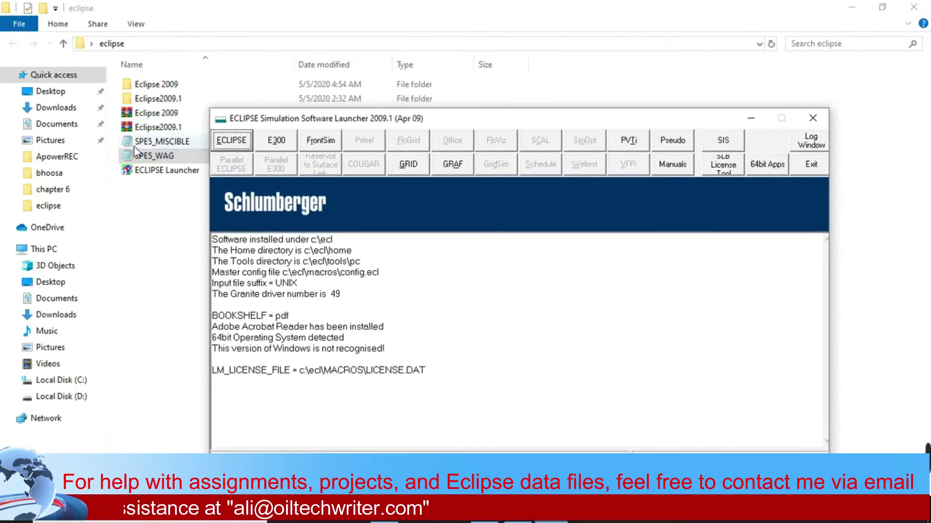
{"action": "double_click", "coordinate": [165, 142]}
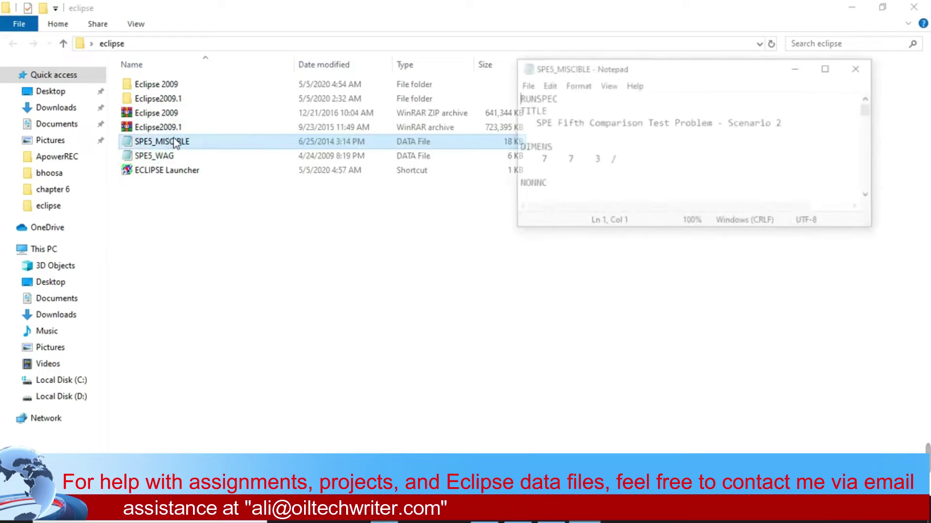
{"action": "double_click", "coordinate": [687, 74]}
{"action": "left_click_drag", "start_coordinate": [924, 45], "coordinate": [927, 69]}
{"action": "scroll", "coordinate": [367, 205], "scroll_direction": "down", "scroll_amount": 20}
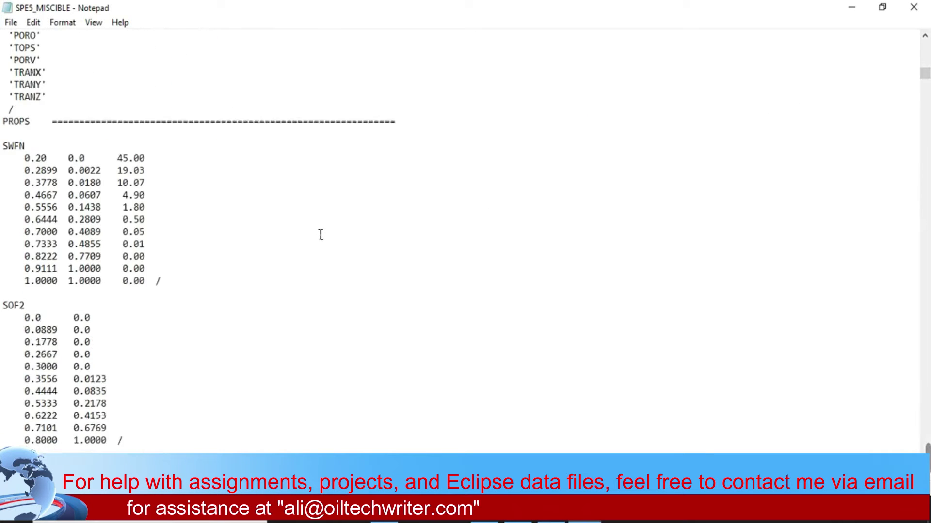
{"action": "scroll", "coordinate": [321, 234], "scroll_direction": "down", "scroll_amount": 17}
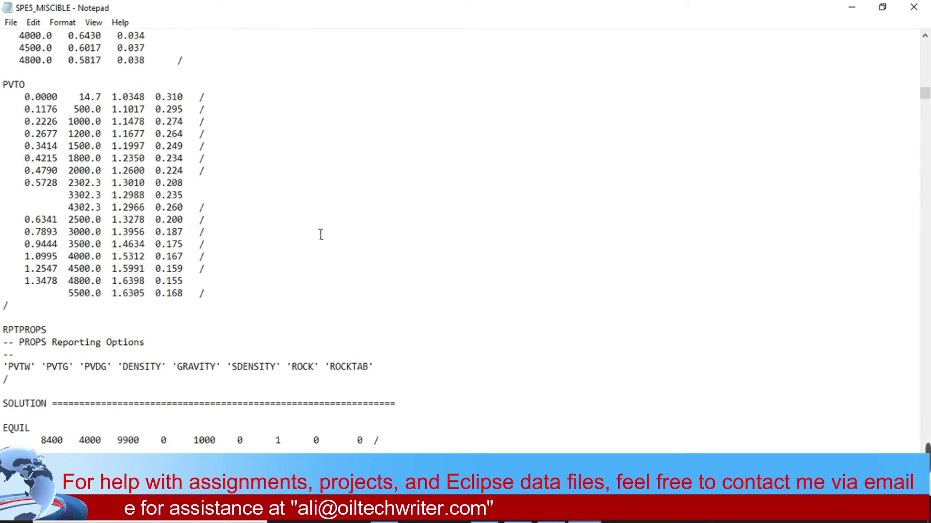
{"action": "scroll", "coordinate": [320, 235], "scroll_direction": "down", "scroll_amount": 13}
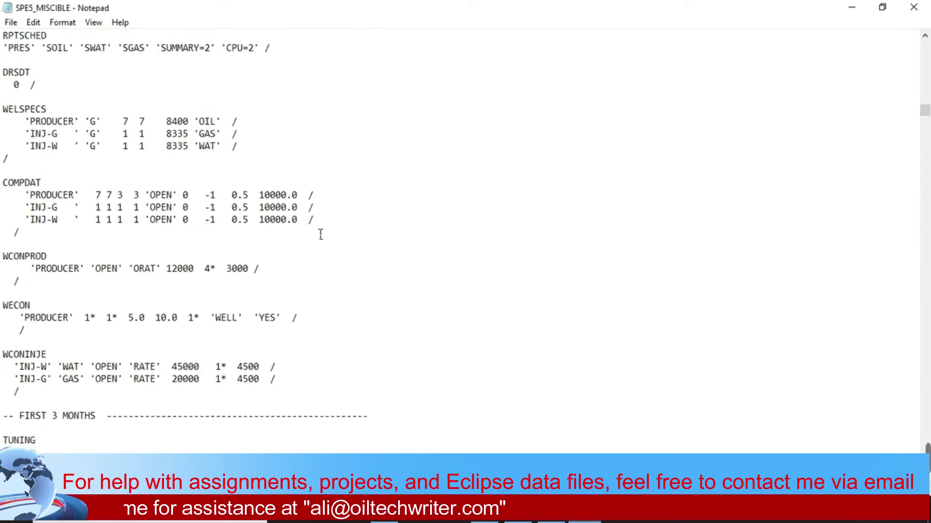
{"action": "scroll", "coordinate": [320, 234], "scroll_direction": "up", "scroll_amount": 20}
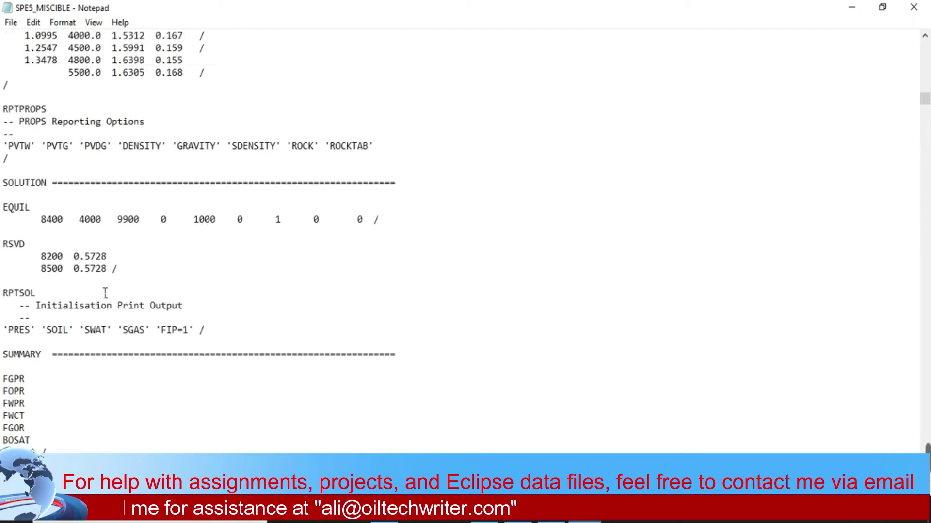
{"action": "scroll", "coordinate": [106, 289], "scroll_direction": "up", "scroll_amount": 20}
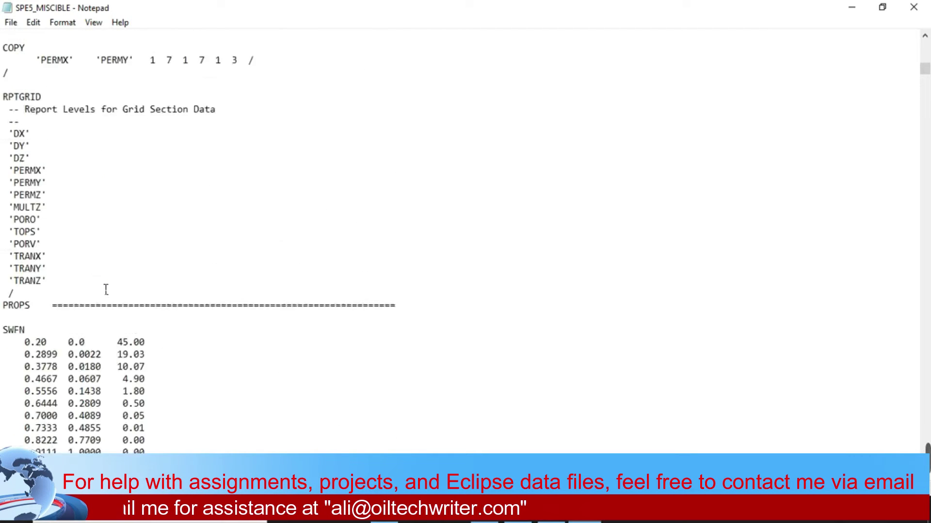
{"action": "scroll", "coordinate": [106, 290], "scroll_direction": "up", "scroll_amount": 10}
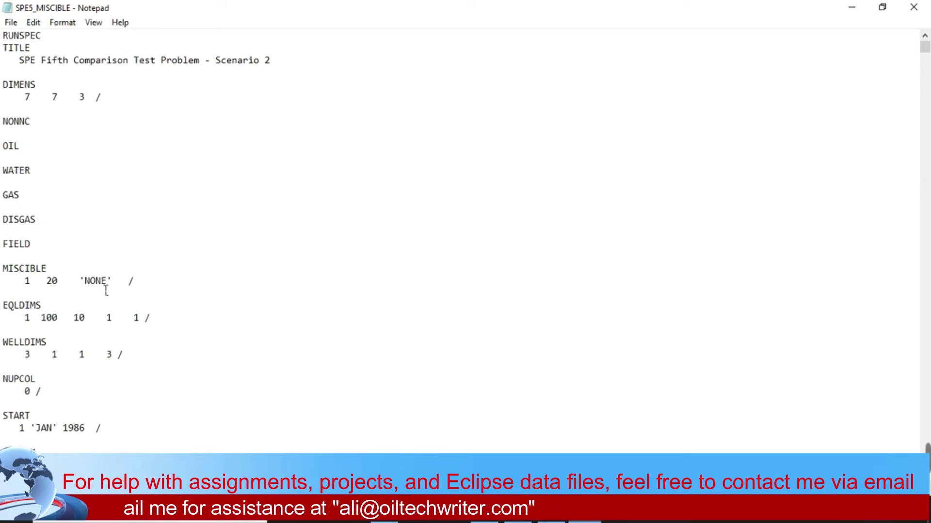
{"action": "left_click", "coordinate": [913, 7]}
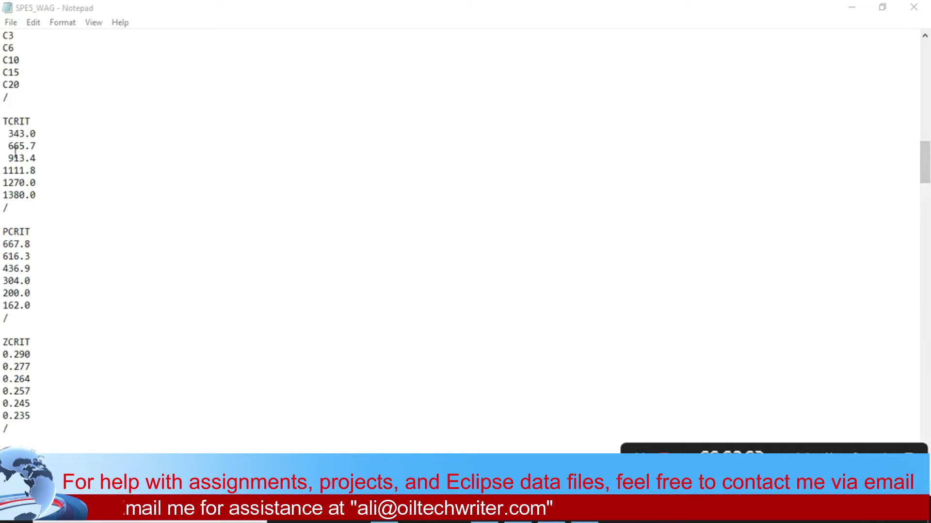
In SPE5_WAG, go to the CNAMES keyword and highlight the components C1, C3, C6, C10, C15 and C20
{"action": "left_click_drag", "start_coordinate": [925, 160], "coordinate": [925, 138]}
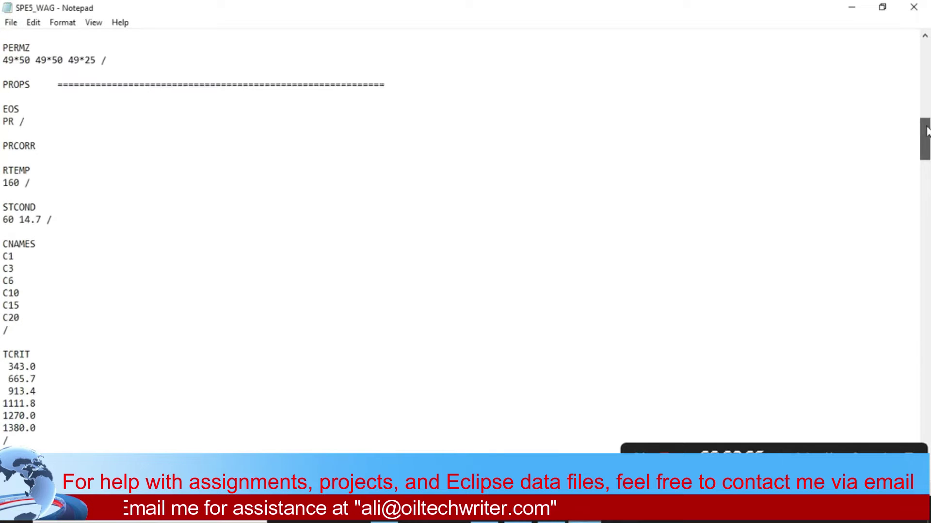
{"action": "left_click_drag", "start_coordinate": [8, 250], "coordinate": [31, 325]}
{"action": "left_click", "coordinate": [15, 264]}
{"action": "double_click", "coordinate": [8, 268]}
{"action": "double_click", "coordinate": [9, 280]}
{"action": "left_click", "coordinate": [15, 293]}
{"action": "double_click", "coordinate": [14, 294]}
{"action": "double_click", "coordinate": [27, 308]}
{"action": "double_click", "coordinate": [19, 320]}
{"action": "type", "text": "TCRIT"}
{"action": "key", "text": "ctrl+z"}
Highlight the TCRIT, PCRIT, ZCRIT, MW and ACF tables of SPE5_WAG one after another to examine the component properties
{"action": "scroll", "coordinate": [50, 293], "scroll_direction": "down", "scroll_amount": 2}
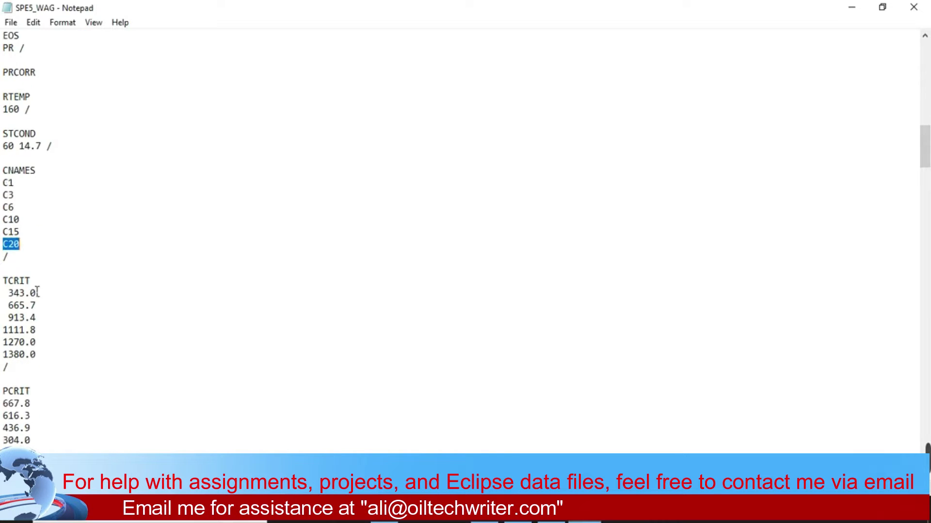
{"action": "left_click_drag", "start_coordinate": [3, 281], "coordinate": [37, 354]}
{"action": "scroll", "coordinate": [57, 350], "scroll_direction": "down", "scroll_amount": 1}
{"action": "scroll", "coordinate": [58, 350], "scroll_direction": "down", "scroll_amount": 2}
{"action": "left_click_drag", "start_coordinate": [3, 281], "coordinate": [54, 353]}
{"action": "scroll", "coordinate": [5, 286], "scroll_direction": "down", "scroll_amount": 3}
{"action": "left_click_drag", "start_coordinate": [3, 281], "coordinate": [44, 351]}
{"action": "scroll", "coordinate": [44, 351], "scroll_direction": "down", "scroll_amount": 2}
{"action": "left_click_drag", "start_coordinate": [2, 317], "coordinate": [46, 385]}
{"action": "scroll", "coordinate": [45, 385], "scroll_direction": "down", "scroll_amount": 3}
{"action": "left_click_drag", "start_coordinate": [3, 318], "coordinate": [43, 411]}
Highlight the BIC table and the STONE keyword in SPE5_WAG, return to the grid data and close the file
{"action": "scroll", "coordinate": [84, 336], "scroll_direction": "down", "scroll_amount": 3}
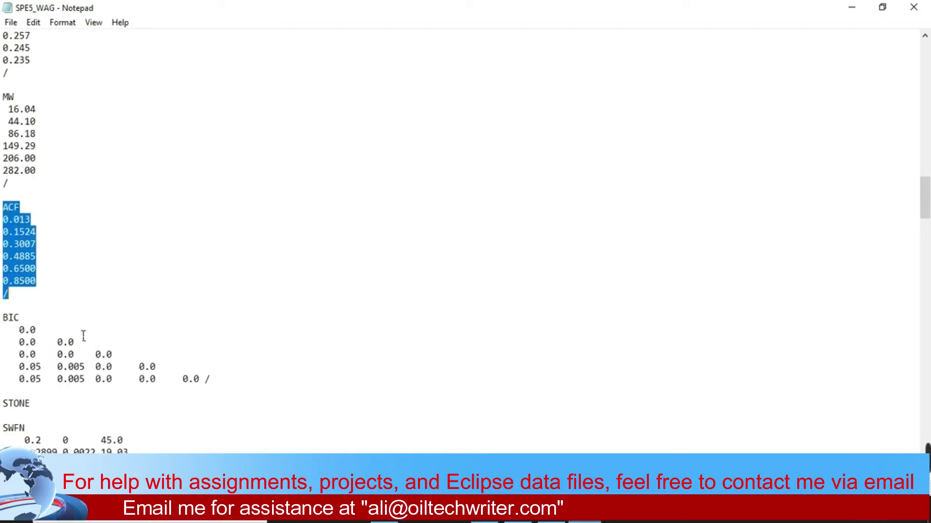
{"action": "left_click_drag", "start_coordinate": [3, 317], "coordinate": [70, 373]}
{"action": "scroll", "coordinate": [69, 373], "scroll_direction": "down", "scroll_amount": 2}
{"action": "left_click_drag", "start_coordinate": [32, 331], "coordinate": [3, 331]}
{"action": "scroll", "coordinate": [162, 278], "scroll_direction": "down", "scroll_amount": 3}
{"action": "scroll", "coordinate": [147, 288], "scroll_direction": "up", "scroll_amount": 9}
{"action": "scroll", "coordinate": [147, 287], "scroll_direction": "up", "scroll_amount": 19}
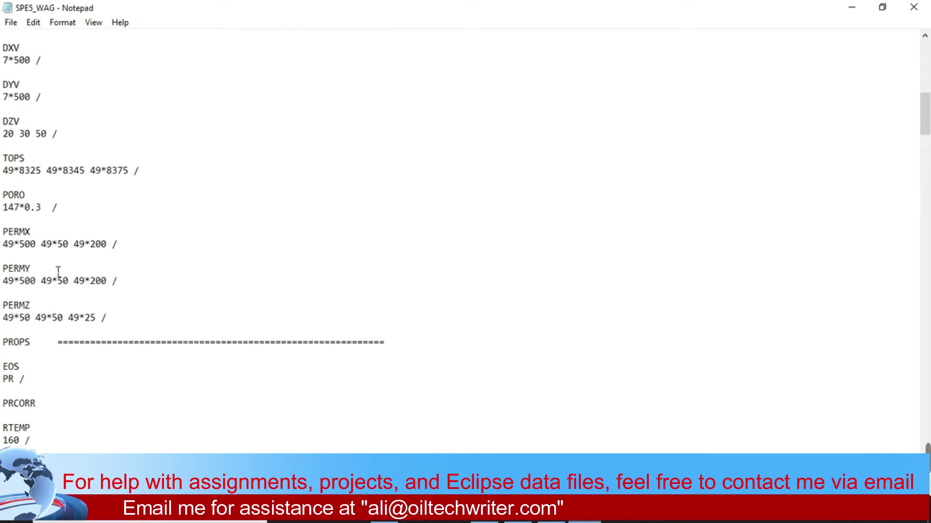
{"action": "left_click", "coordinate": [913, 7]}
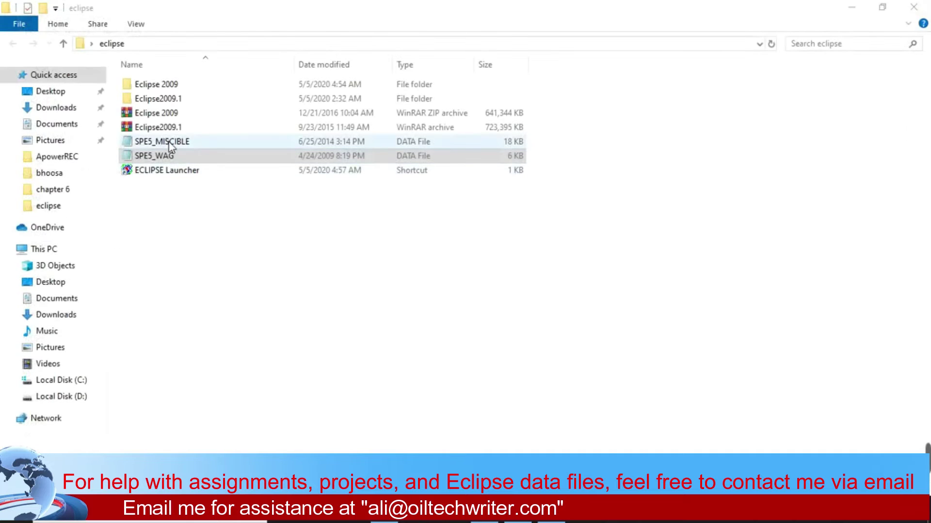
Reopen SPE5_MISCIBLE in a maximized window and highlight the RUNSPEC keywords from OIL through FIELD
{"action": "double_click", "coordinate": [169, 143]}
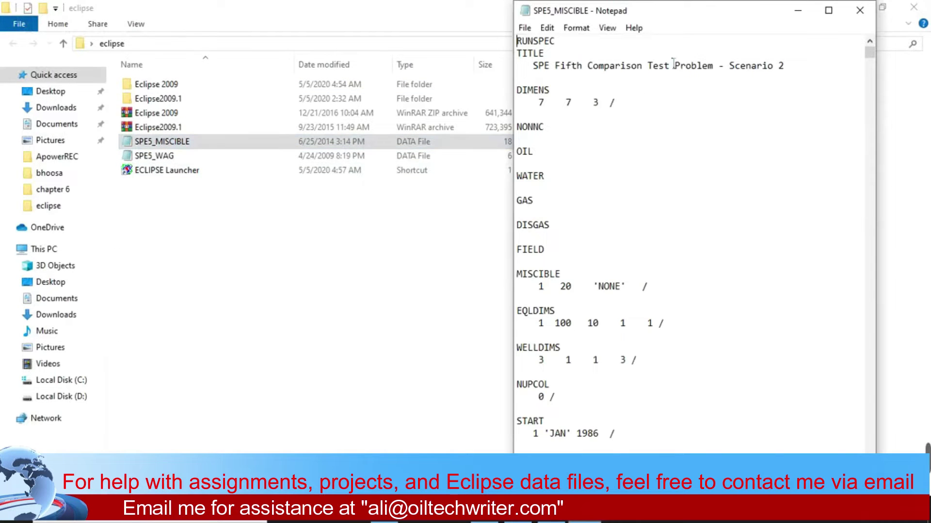
{"action": "double_click", "coordinate": [722, 14]}
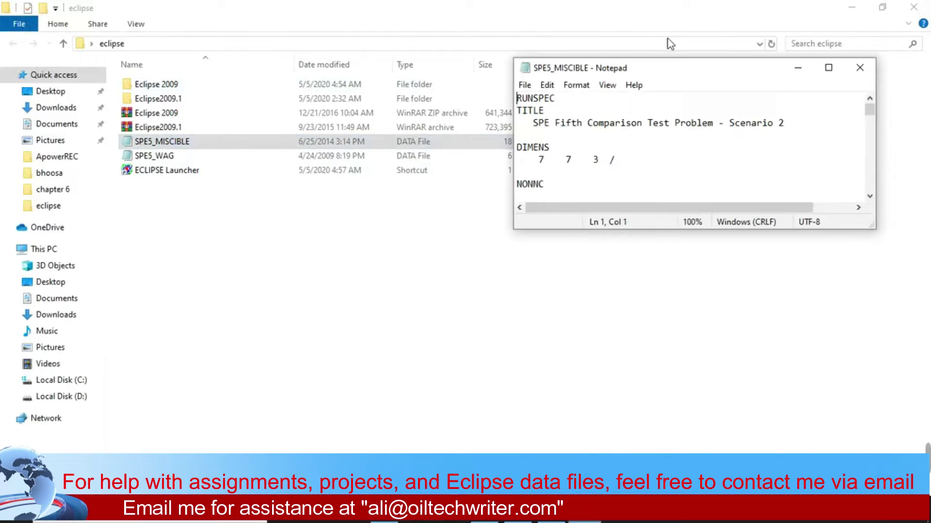
{"action": "left_click", "coordinate": [830, 65]}
{"action": "left_click_drag", "start_coordinate": [11, 147], "coordinate": [60, 245]}
Review the PVT tables and the SOLUTION, SUMMARY and SCHEDULE sections of SPE5_MISCIBLE, then go back up to PROPS
{"action": "scroll", "coordinate": [195, 326], "scroll_direction": "down", "scroll_amount": 20}
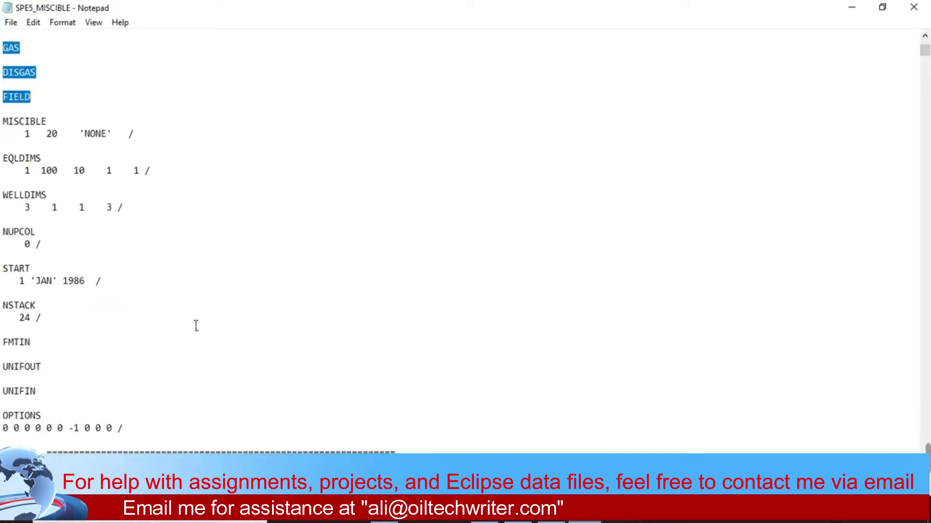
{"action": "scroll", "coordinate": [195, 326], "scroll_direction": "down", "scroll_amount": 14}
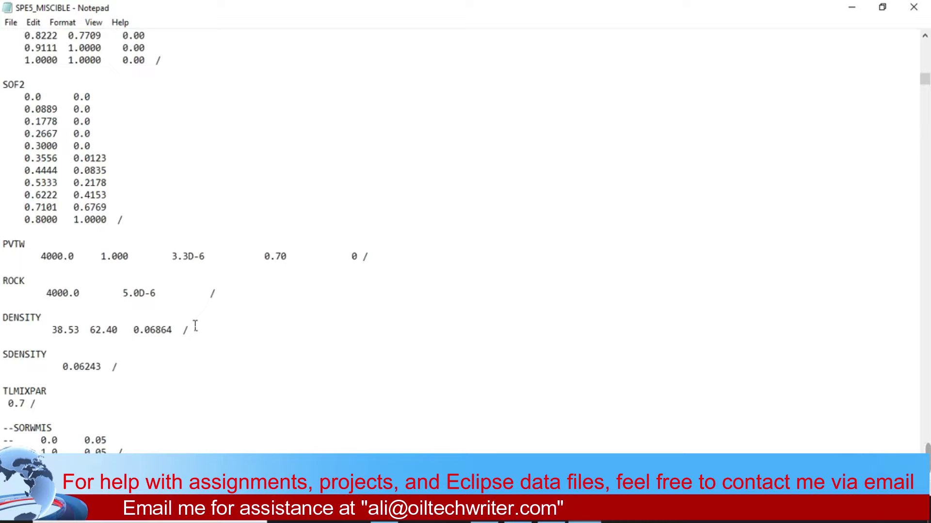
{"action": "scroll", "coordinate": [195, 326], "scroll_direction": "down", "scroll_amount": 2}
{"action": "scroll", "coordinate": [195, 325], "scroll_direction": "down", "scroll_amount": 7}
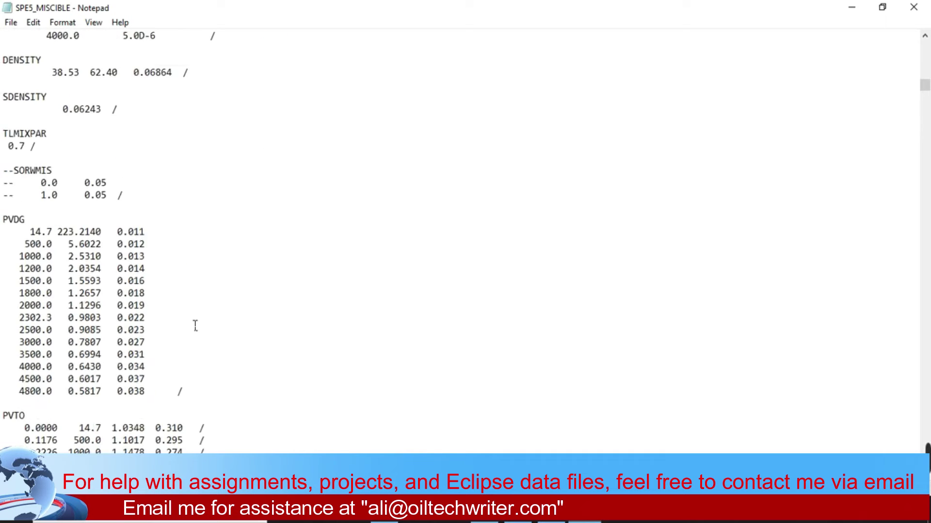
{"action": "scroll", "coordinate": [33, 310], "scroll_direction": "down", "scroll_amount": 11}
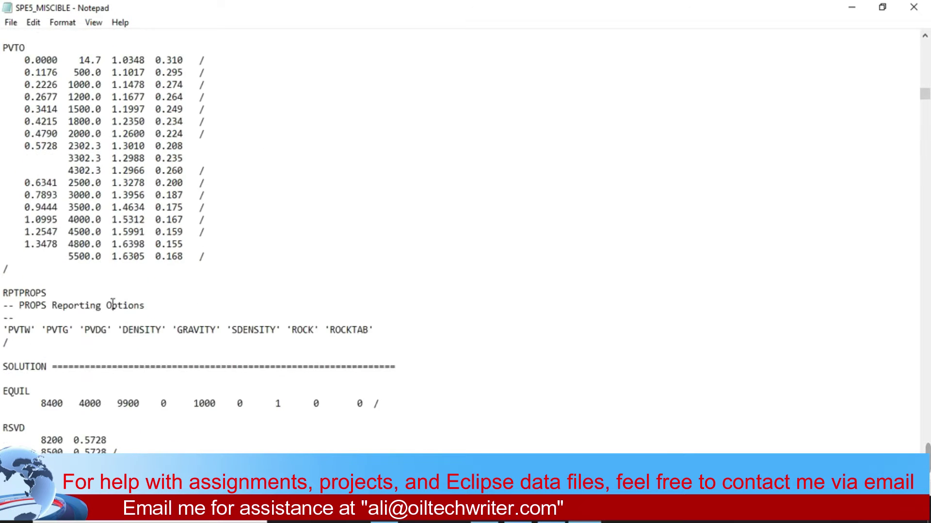
{"action": "scroll", "coordinate": [113, 304], "scroll_direction": "down", "scroll_amount": 9}
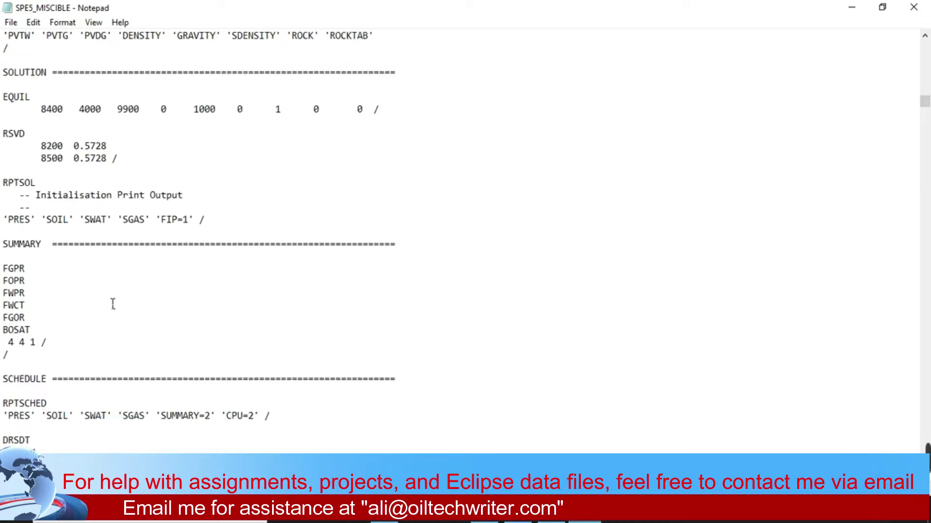
{"action": "scroll", "coordinate": [113, 303], "scroll_direction": "down", "scroll_amount": 4}
{"action": "scroll", "coordinate": [114, 308], "scroll_direction": "up", "scroll_amount": 20}
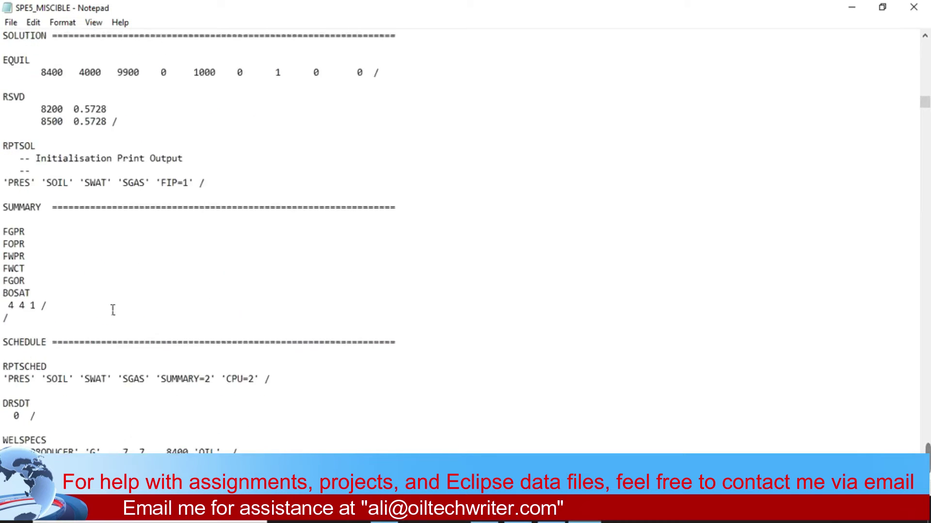
{"action": "scroll", "coordinate": [114, 312], "scroll_direction": "up", "scroll_amount": 6}
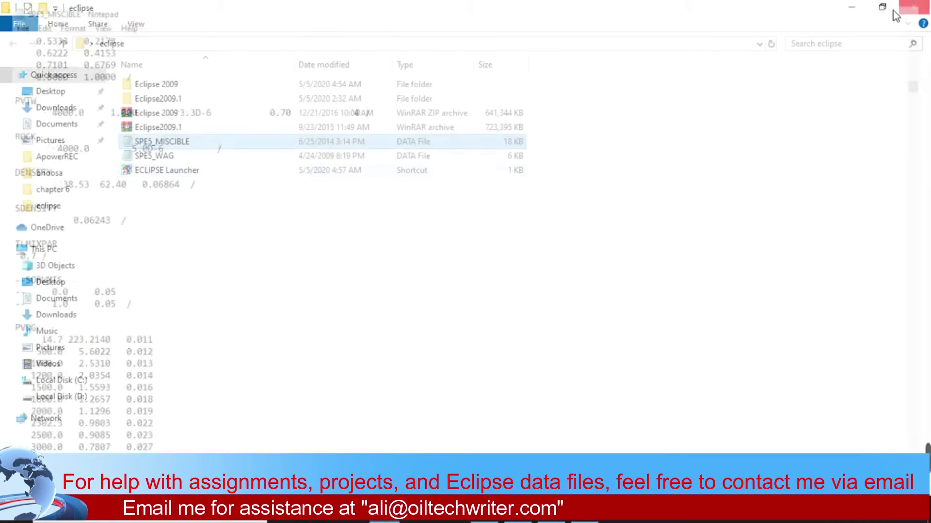
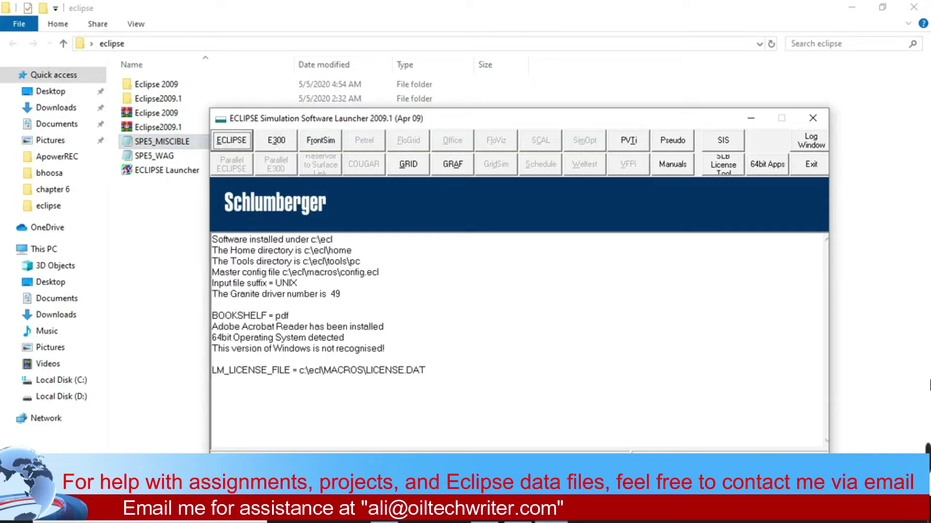
Mark the ECLIPSE and E300 simulators in the launcher with red brush strokes, then close the annotation tools
{"action": "left_click", "coordinate": [853, 456]}
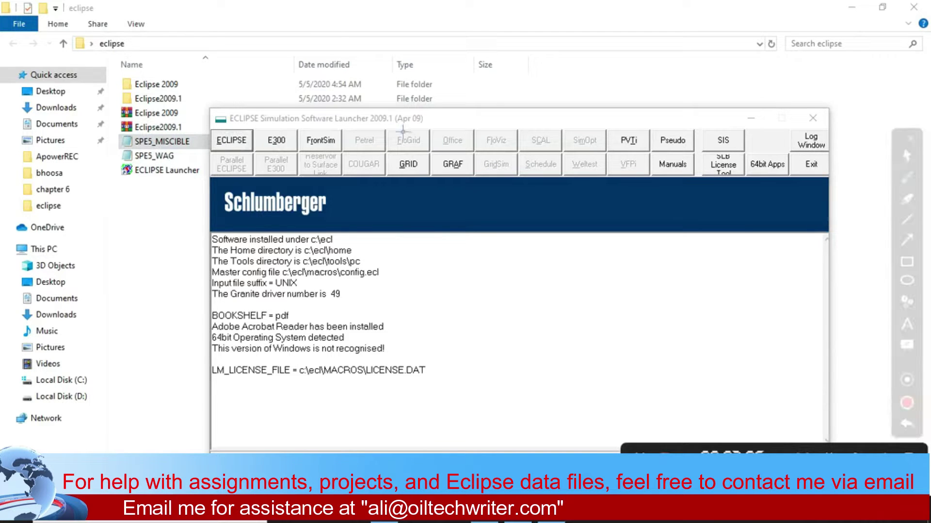
{"action": "mouse_move", "coordinate": [231, 127]}
{"action": "left_mouse_down"}
{"action": "mouse_move", "coordinate": [210, 133]}
{"action": "mouse_move", "coordinate": [240, 160]}
{"action": "left_mouse_up"}
{"action": "mouse_move", "coordinate": [267, 129]}
{"action": "left_mouse_down"}
{"action": "mouse_move", "coordinate": [281, 125]}
{"action": "mouse_move", "coordinate": [290, 138]}
{"action": "left_mouse_up"}
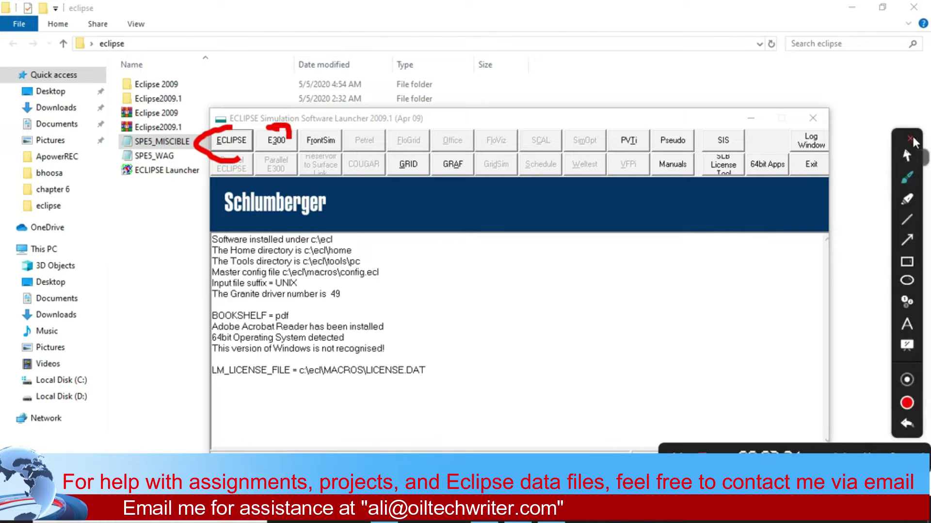
{"action": "left_click", "coordinate": [911, 138]}
Open the E300 compositional launcher, copy the path of the eclipse data folder from File Explorer and return to the dialog
{"action": "left_click", "coordinate": [276, 142]}
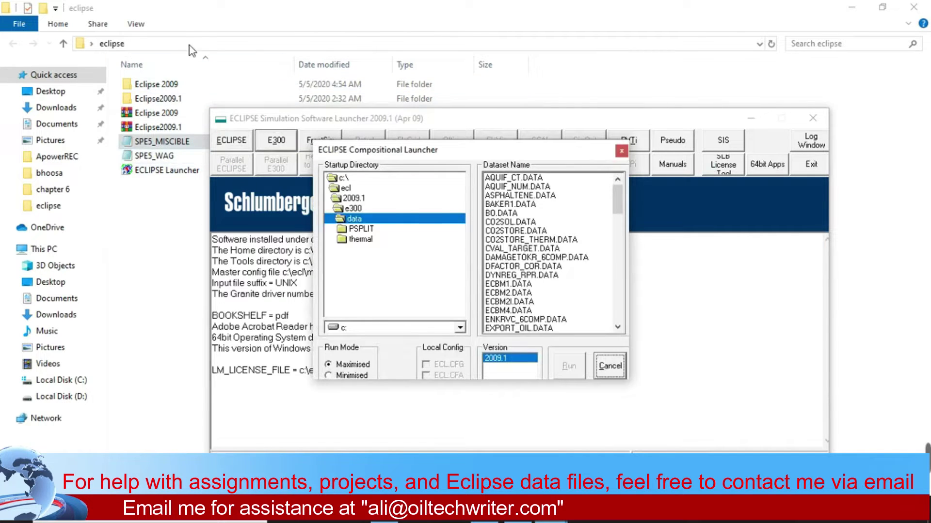
{"action": "left_click", "coordinate": [220, 45]}
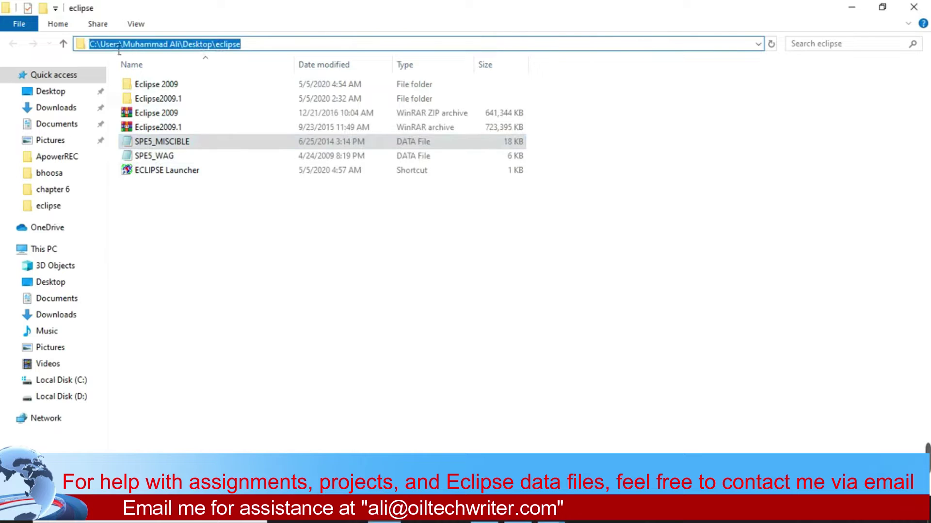
{"action": "right_click", "coordinate": [166, 45]}
{"action": "left_click", "coordinate": [219, 87]}
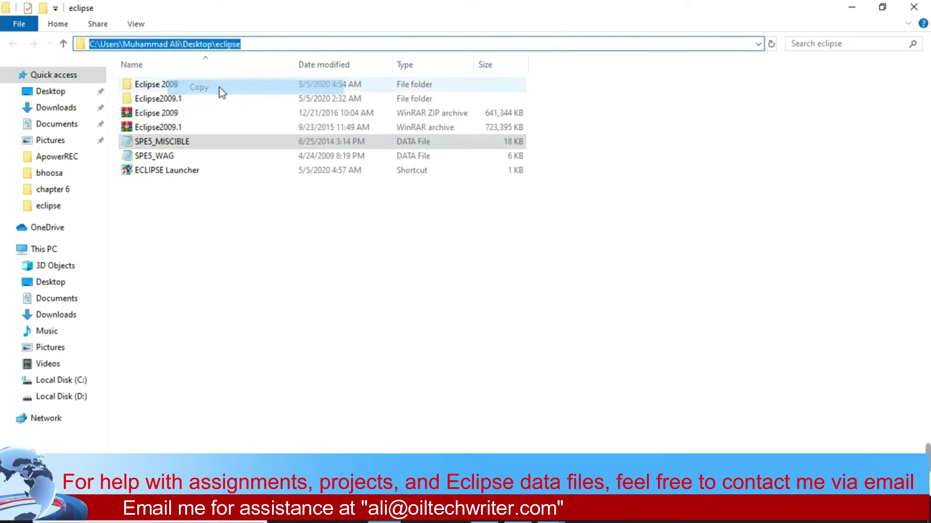
{"action": "mouse_move", "coordinate": [553, 522]}
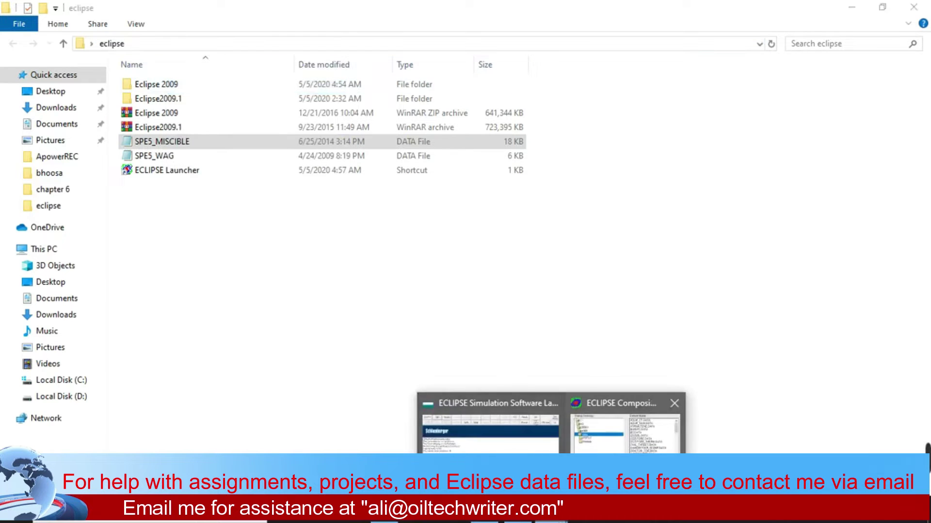
{"action": "left_click", "coordinate": [640, 426]}
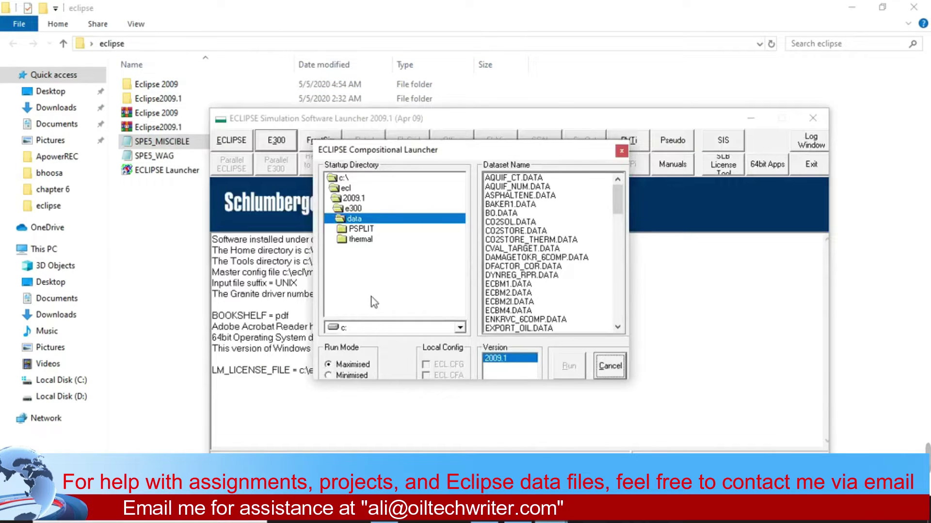
Set the startup directory to the eclipse folder on the user's Desktop and run the SPE5_WAG.DATA dataset with E300
{"action": "double_click", "coordinate": [362, 181]}
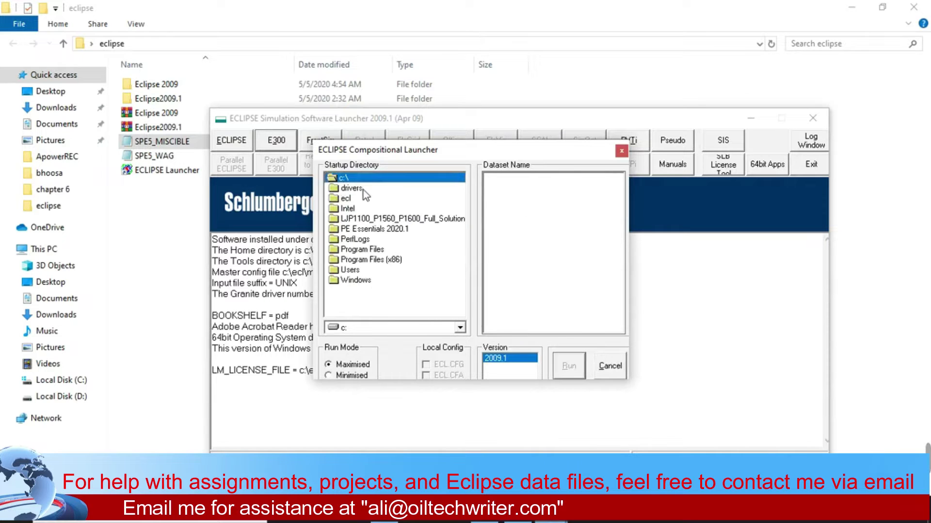
{"action": "double_click", "coordinate": [360, 271]}
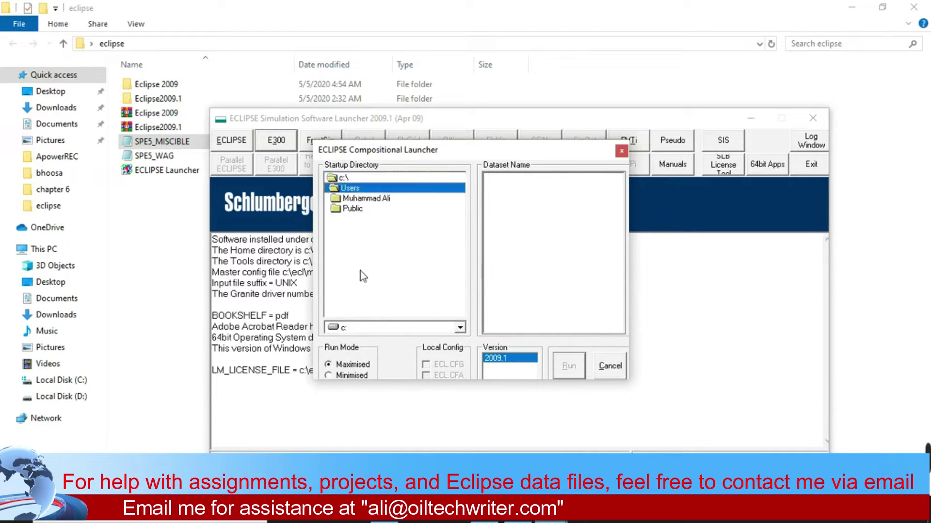
{"action": "double_click", "coordinate": [369, 200]}
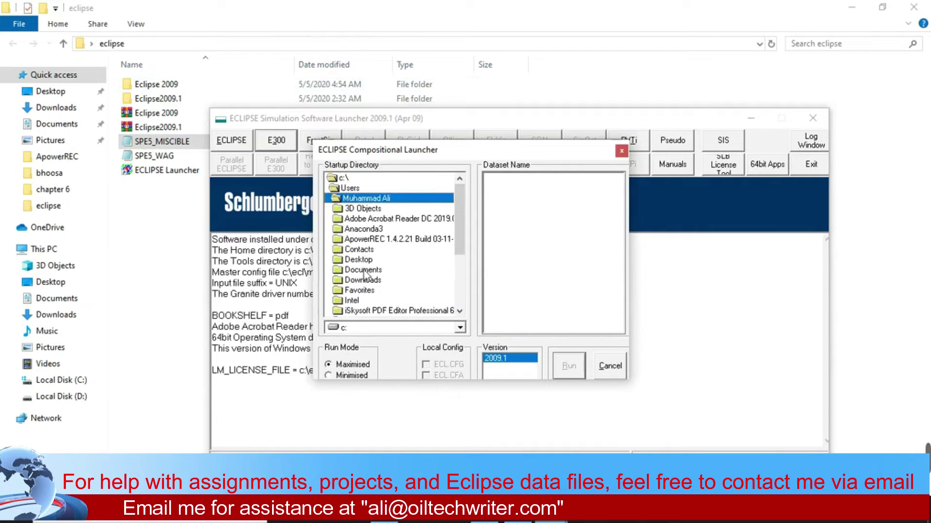
{"action": "mouse_move", "coordinate": [464, 218]}
{"action": "left_mouse_down"}
{"action": "mouse_move", "coordinate": [467, 269]}
{"action": "mouse_move", "coordinate": [466, 214]}
{"action": "left_mouse_up"}
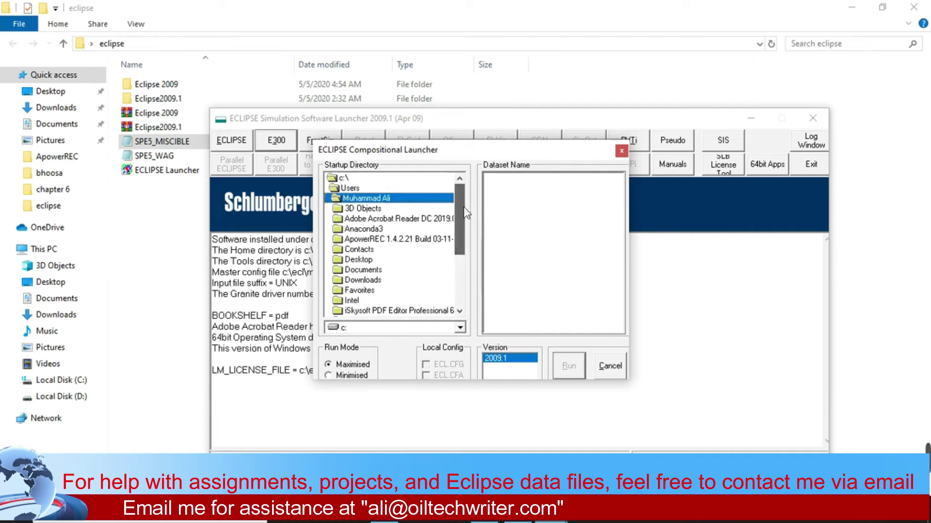
{"action": "left_click", "coordinate": [365, 260]}
{"action": "double_click", "coordinate": [364, 261]}
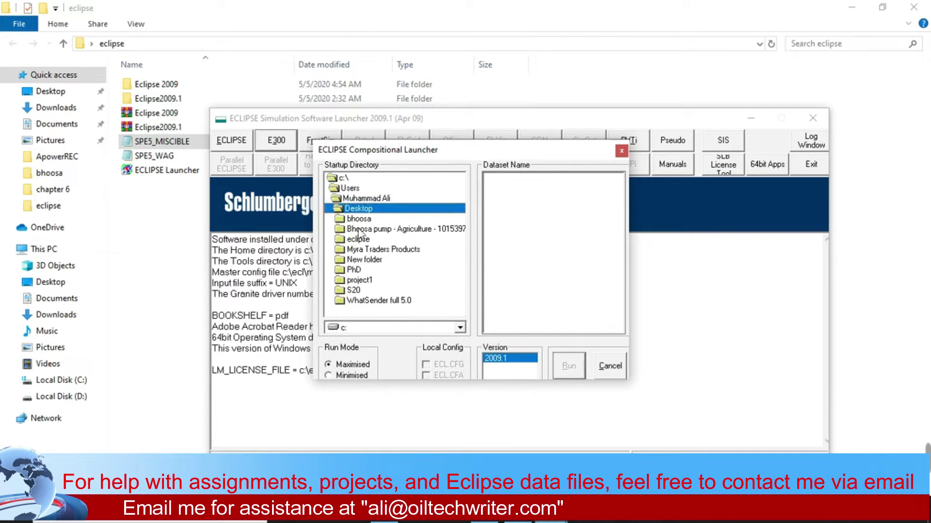
{"action": "double_click", "coordinate": [367, 240]}
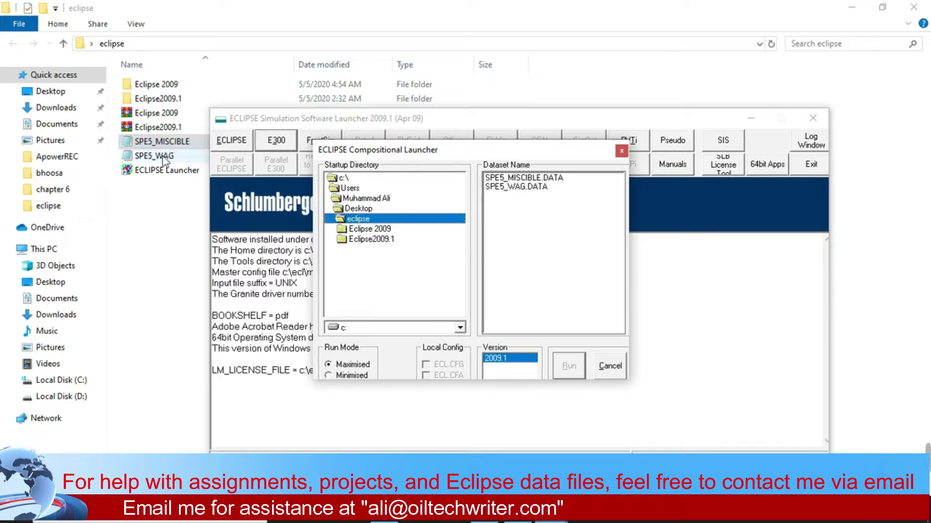
{"action": "double_click", "coordinate": [516, 187]}
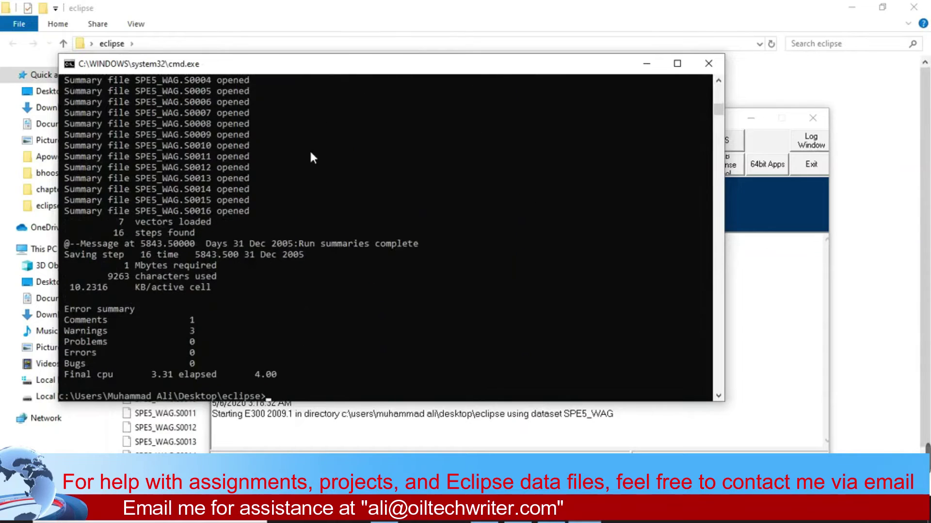
Review the SPE5_WAG run log from the keyword reading through the timestep tables to the error summary
{"action": "left_click_drag", "start_coordinate": [714, 114], "coordinate": [717, 91]}
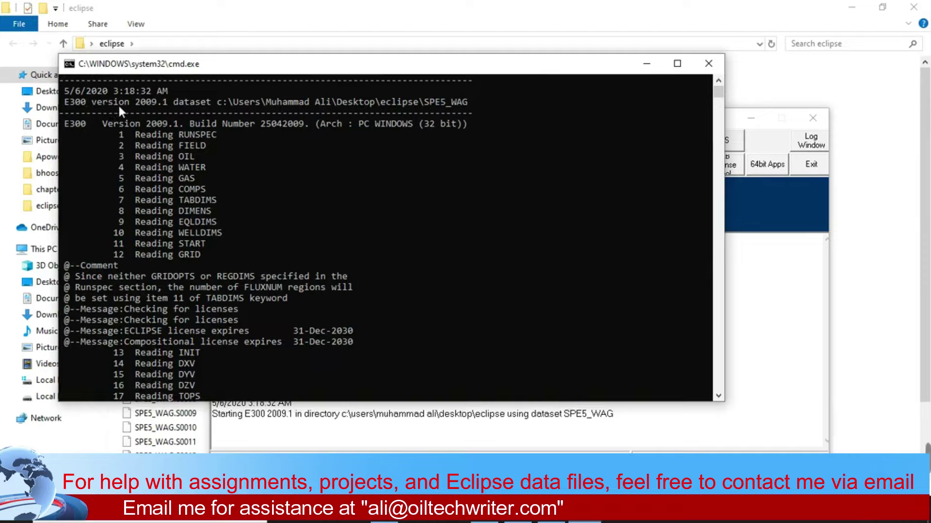
{"action": "scroll", "coordinate": [391, 231], "scroll_direction": "down", "scroll_amount": 9}
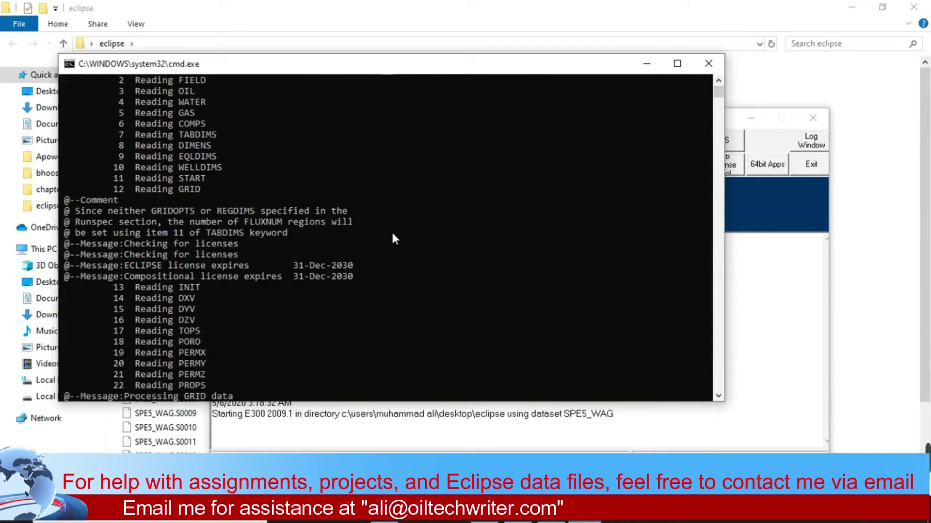
{"action": "scroll", "coordinate": [392, 230], "scroll_direction": "down", "scroll_amount": 20}
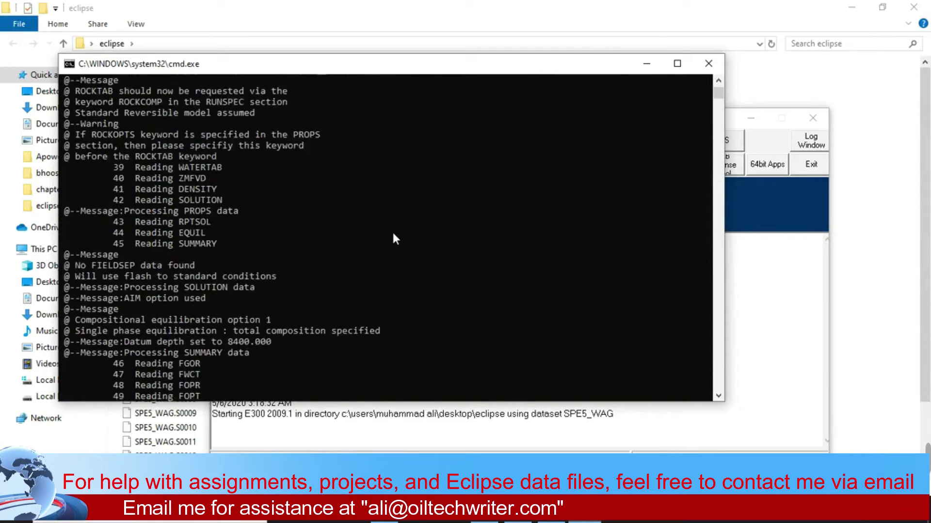
{"action": "scroll", "coordinate": [395, 239], "scroll_direction": "down", "scroll_amount": 20}
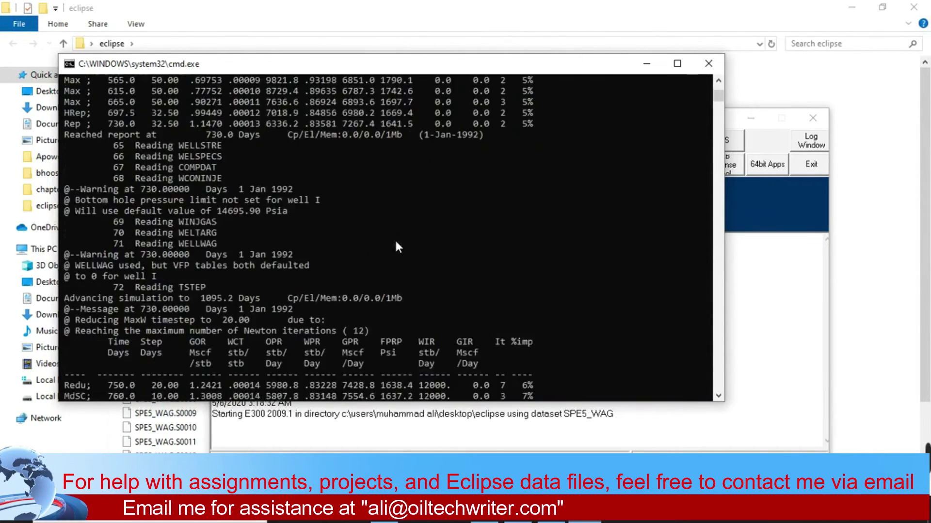
{"action": "scroll", "coordinate": [395, 241], "scroll_direction": "down", "scroll_amount": 20}
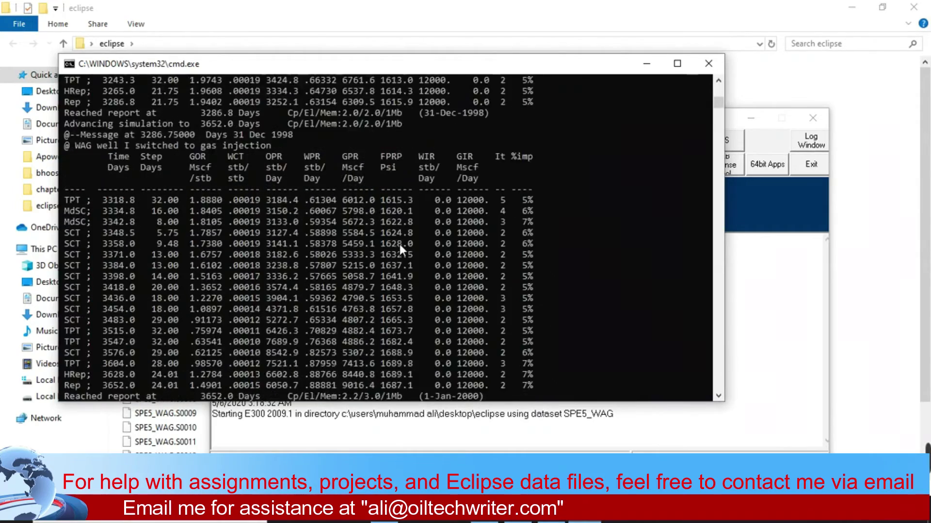
{"action": "mouse_move", "coordinate": [725, 106]}
{"action": "left_mouse_down"}
{"action": "mouse_move", "coordinate": [722, 132]}
{"action": "mouse_move", "coordinate": [723, 107]}
{"action": "left_mouse_up"}
{"action": "scroll", "coordinate": [360, 241], "scroll_direction": "down", "scroll_amount": 20}
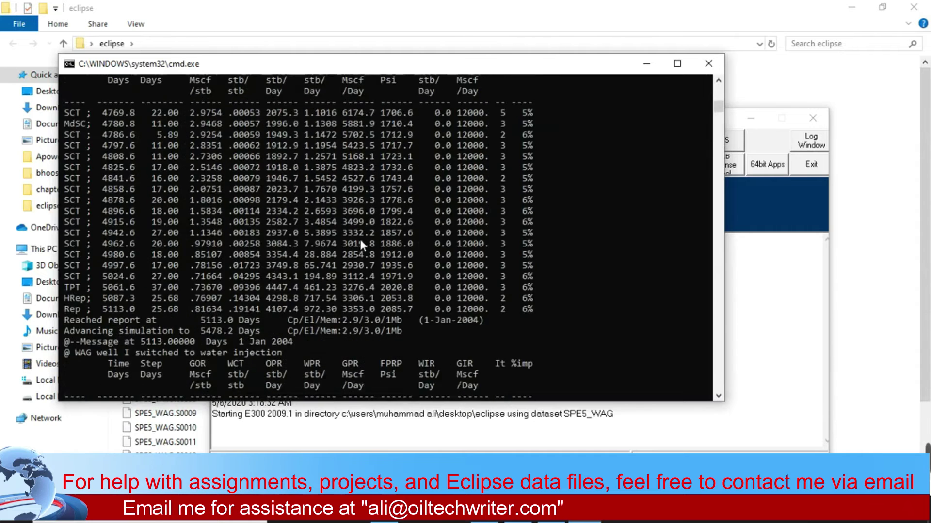
{"action": "scroll", "coordinate": [363, 245], "scroll_direction": "up", "scroll_amount": 6}
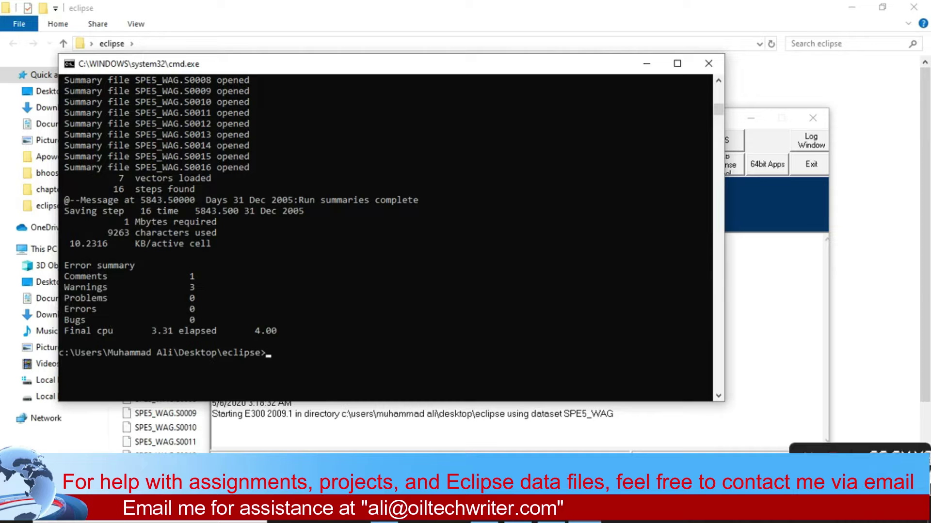
Circle the Errors line of the run's error summary in red, then dismiss the annotation and close the console window
{"action": "left_click", "coordinate": [895, 450]}
{"action": "left_click", "coordinate": [905, 177]}
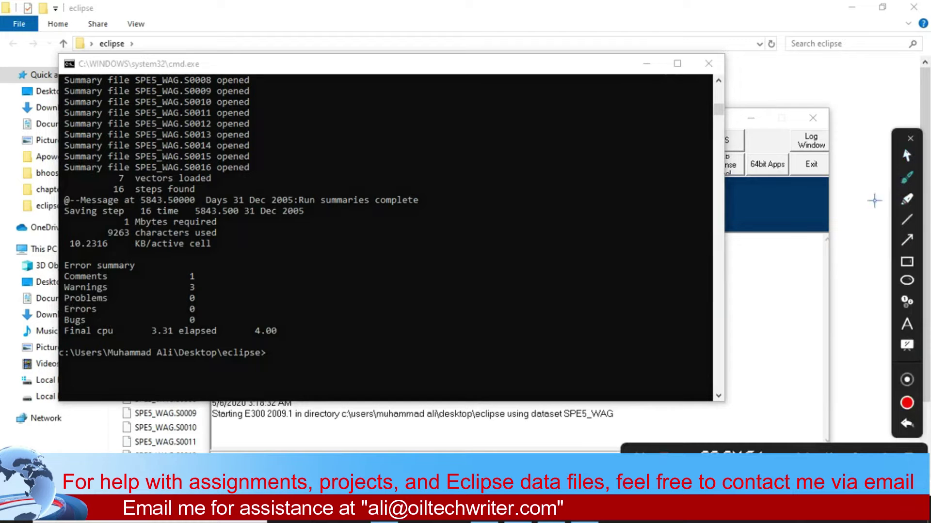
{"action": "mouse_move", "coordinate": [63, 319]}
{"action": "left_mouse_down"}
{"action": "mouse_move", "coordinate": [175, 330]}
{"action": "mouse_move", "coordinate": [212, 329]}
{"action": "mouse_move", "coordinate": [221, 315]}
{"action": "left_mouse_up"}
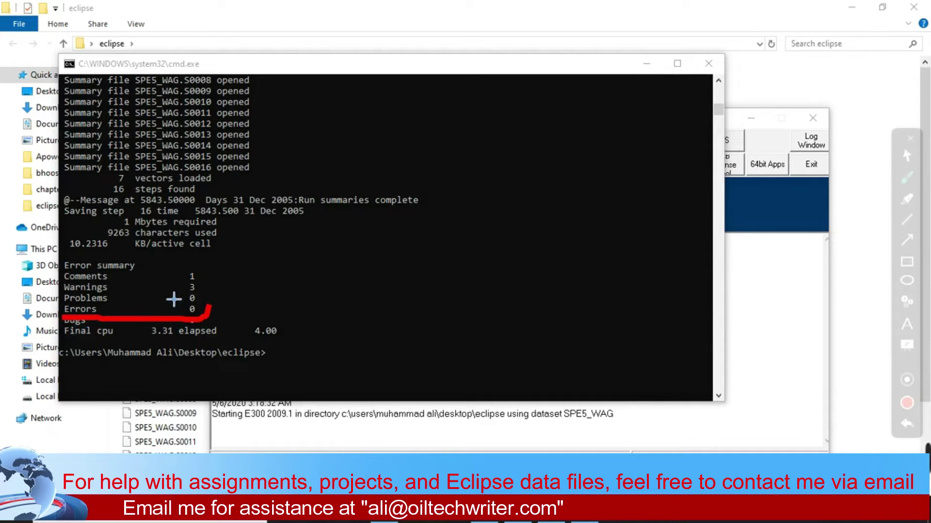
{"action": "mouse_move", "coordinate": [213, 314]}
{"action": "left_mouse_down"}
{"action": "mouse_move", "coordinate": [118, 299]}
{"action": "mouse_move", "coordinate": [78, 303]}
{"action": "mouse_move", "coordinate": [64, 326]}
{"action": "left_mouse_up"}
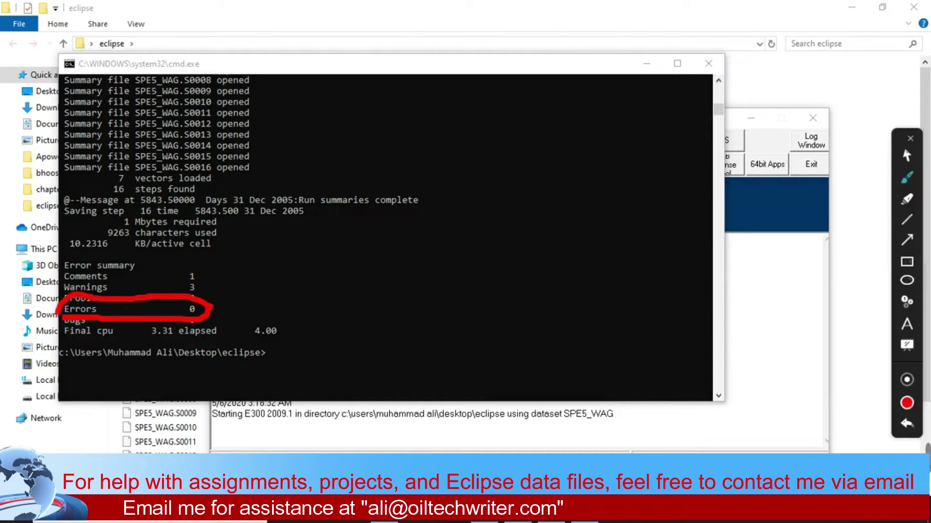
{"action": "left_click", "coordinate": [910, 137]}
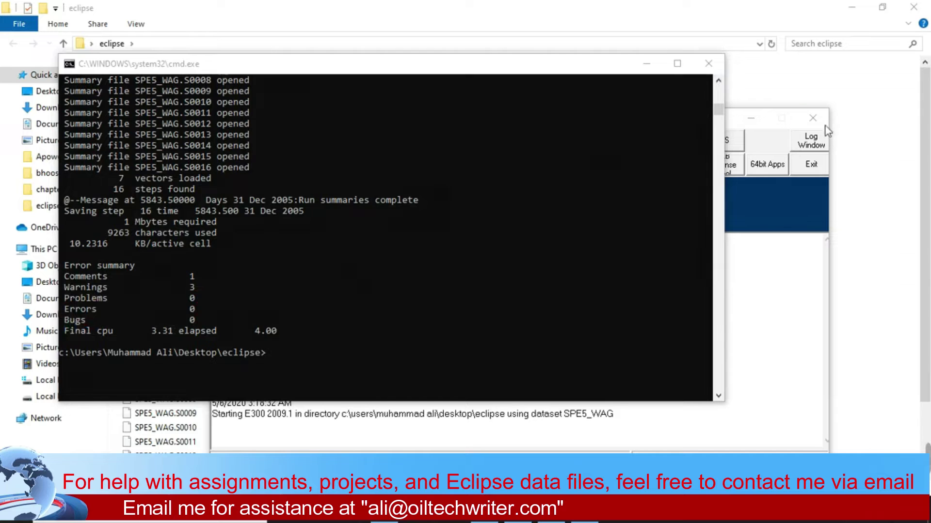
{"action": "left_click", "coordinate": [711, 70]}
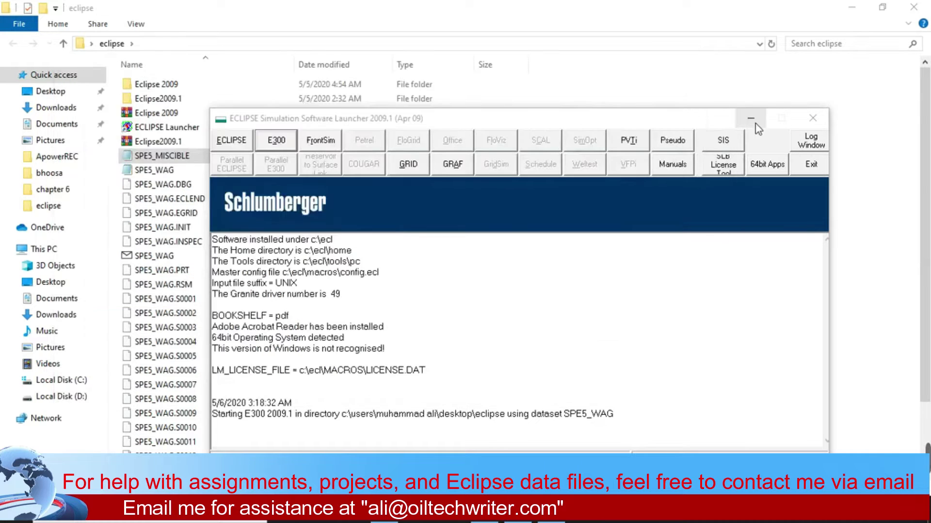
Minimize the launcher and select the SPE5_WAG INSPEC, PRT and SMSPEC output files one after another
{"action": "left_click", "coordinate": [750, 119]}
{"action": "left_click", "coordinate": [180, 242]}
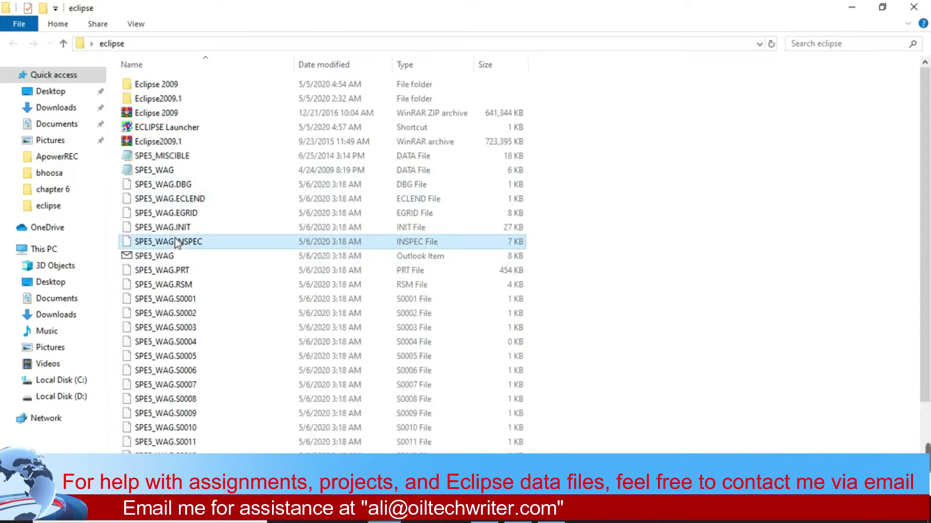
{"action": "left_click", "coordinate": [170, 271]}
{"action": "scroll", "coordinate": [168, 291], "scroll_direction": "down", "scroll_amount": 2}
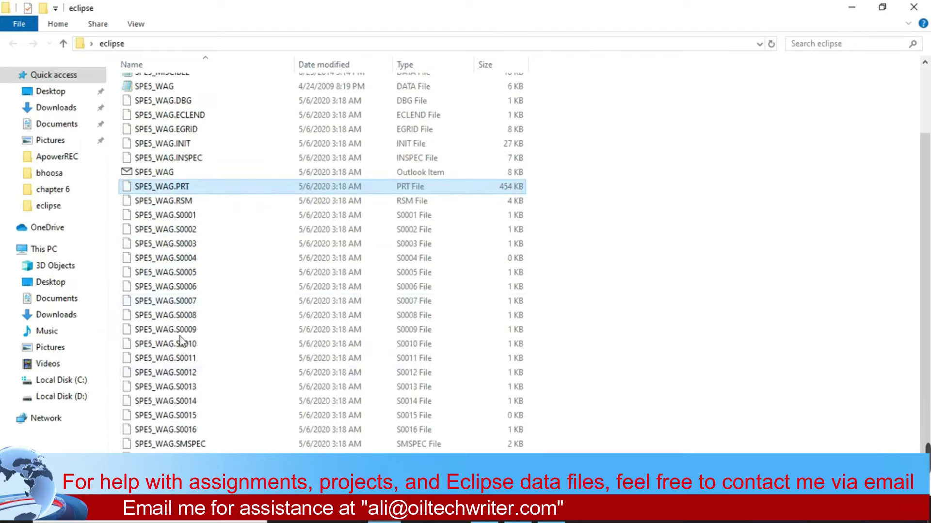
{"action": "left_click", "coordinate": [176, 444]}
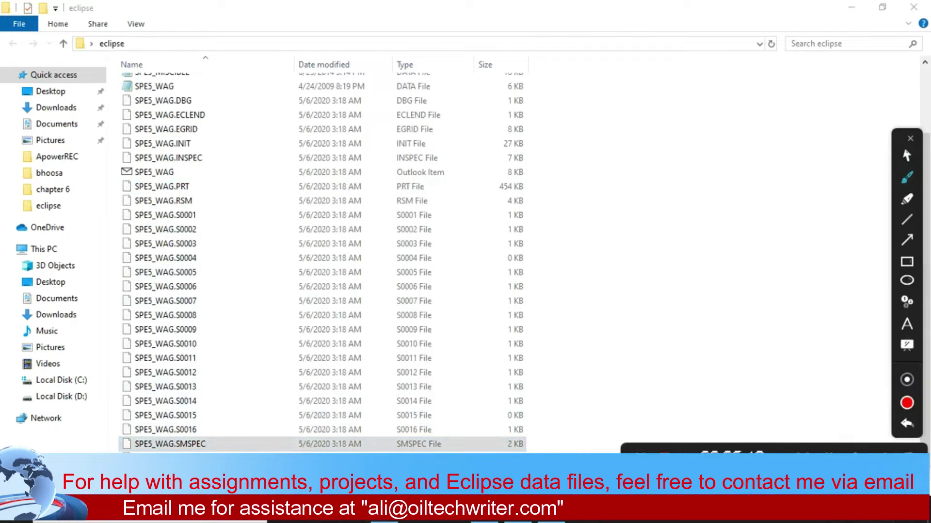
Point out the SPE5_WAG.SMSPEC summary file with red brush strokes and close the annotation tools
{"action": "mouse_move", "coordinate": [111, 443]}
{"action": "left_mouse_down"}
{"action": "mouse_move", "coordinate": [126, 425]}
{"action": "mouse_move", "coordinate": [150, 436]}
{"action": "left_mouse_up"}
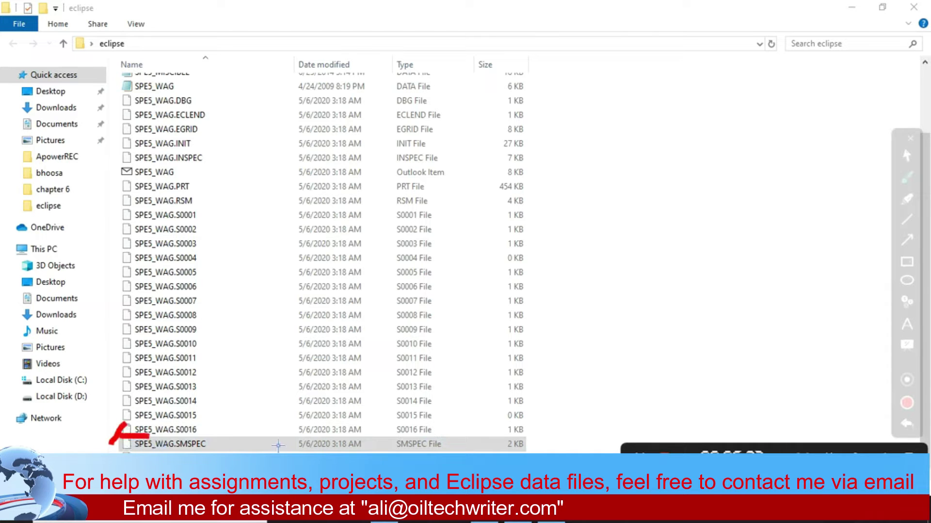
{"action": "mouse_move", "coordinate": [248, 443]}
{"action": "left_mouse_down"}
{"action": "mouse_move", "coordinate": [513, 448]}
{"action": "mouse_move", "coordinate": [242, 436]}
{"action": "mouse_move", "coordinate": [242, 452]}
{"action": "left_mouse_up"}
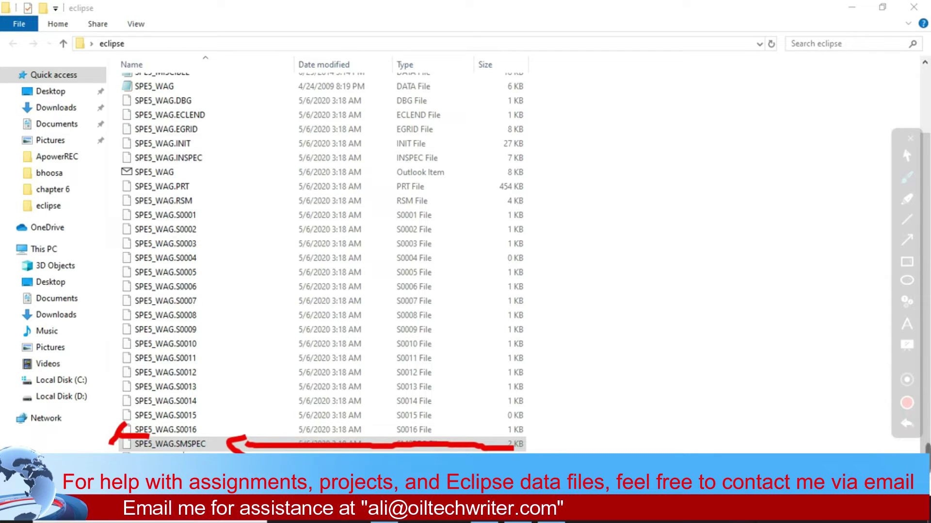
{"action": "left_click", "coordinate": [907, 138]}
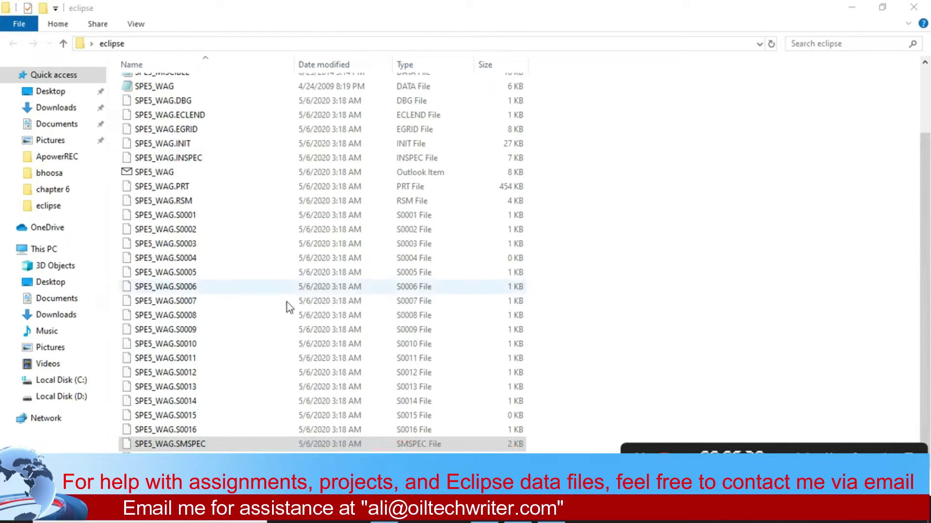
Open the ECLIPSE 2009.1 program folder ecl\2009.1\bin\pc on Local Disk (C:)
{"action": "left_click", "coordinate": [63, 382]}
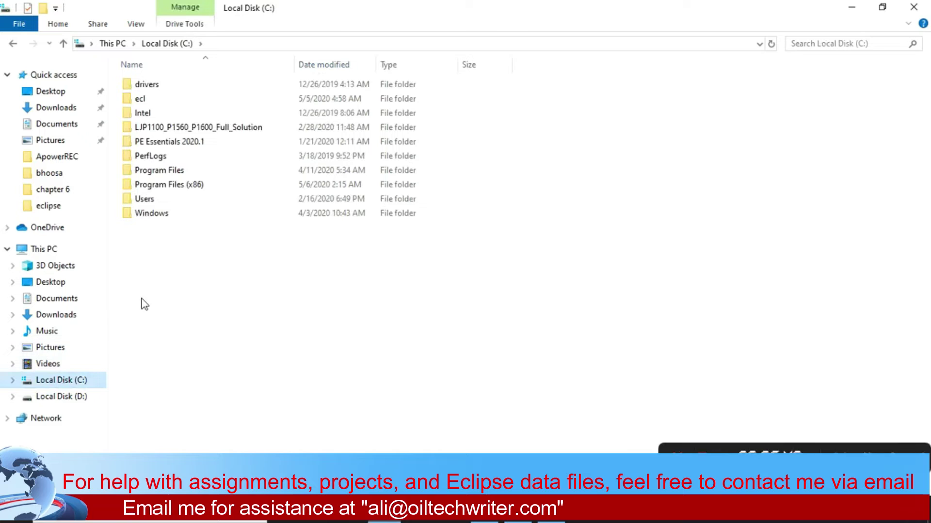
{"action": "double_click", "coordinate": [148, 100]}
{"action": "double_click", "coordinate": [159, 86]}
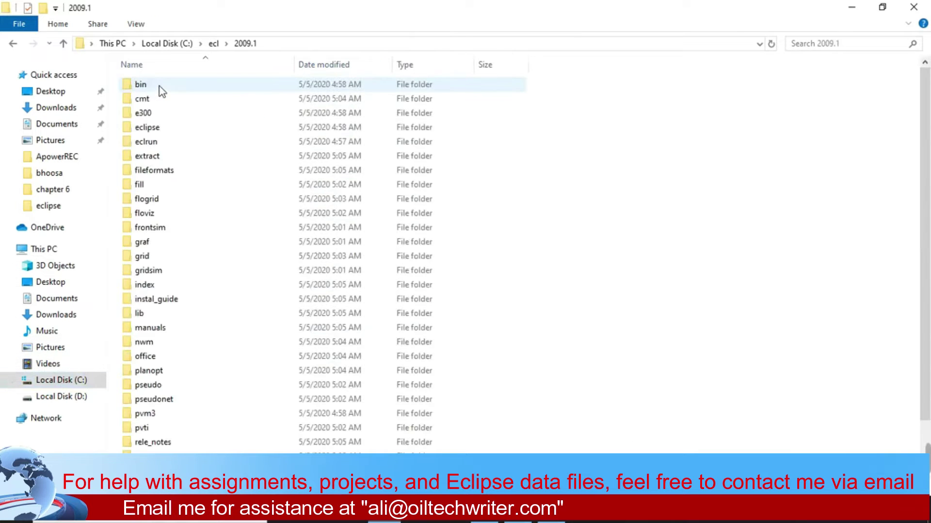
{"action": "double_click", "coordinate": [159, 87]}
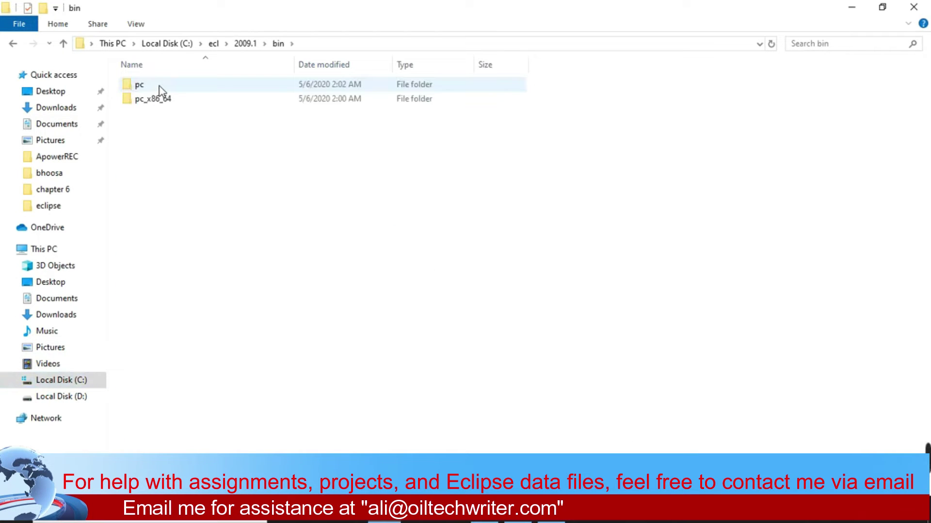
{"action": "double_click", "coordinate": [159, 86]}
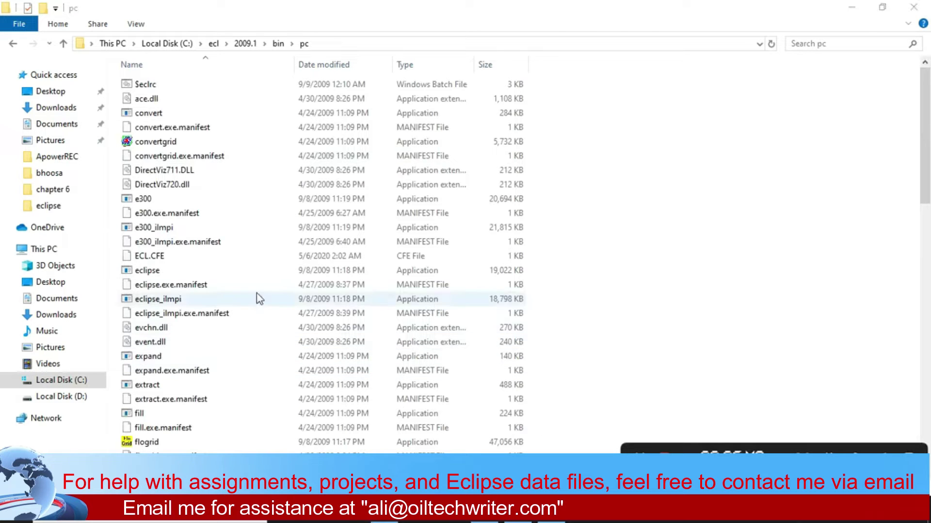
Start the office application from the pc folder and dismiss the config file message
{"action": "left_click", "coordinate": [202, 215]}
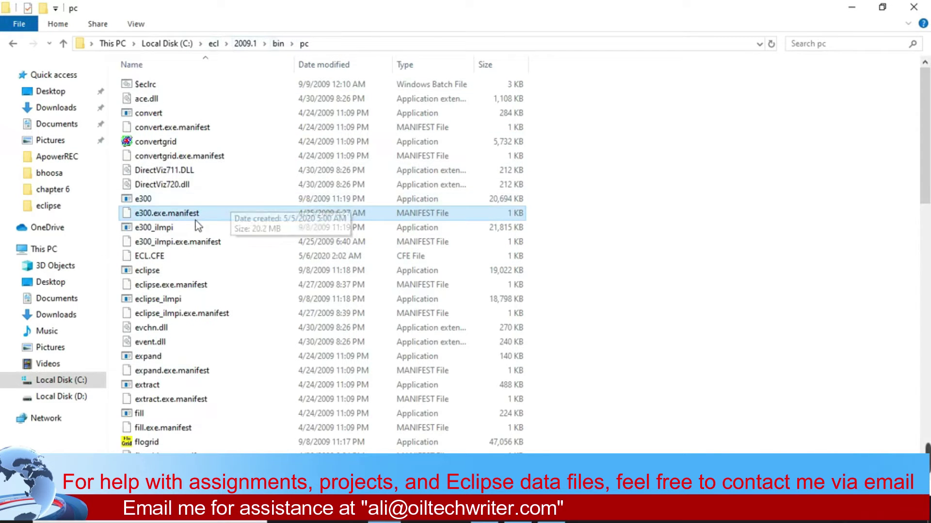
{"action": "left_click", "coordinate": [181, 298]}
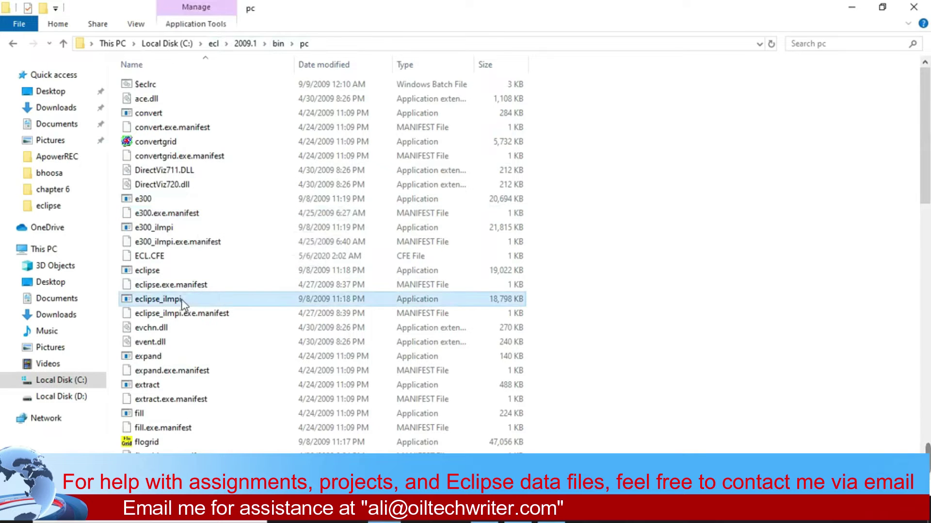
{"action": "key", "text": "o"}
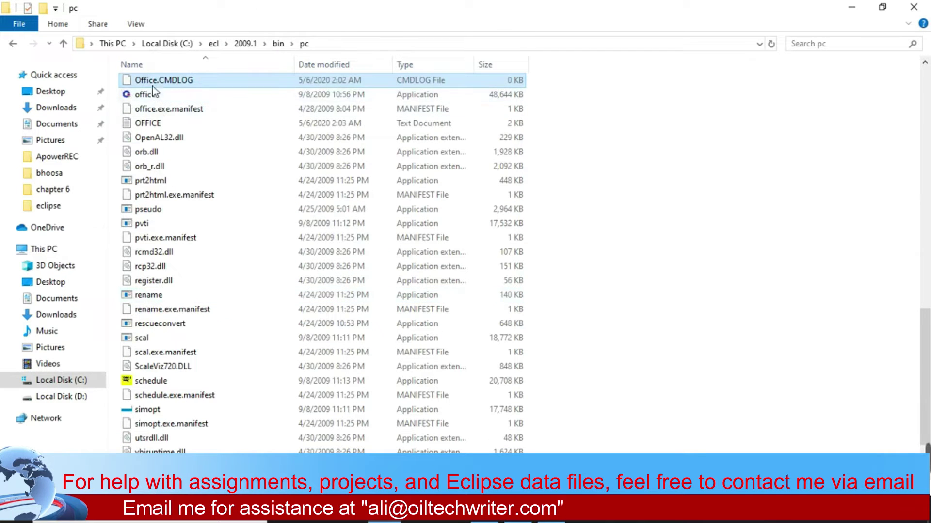
{"action": "left_click", "coordinate": [154, 94]}
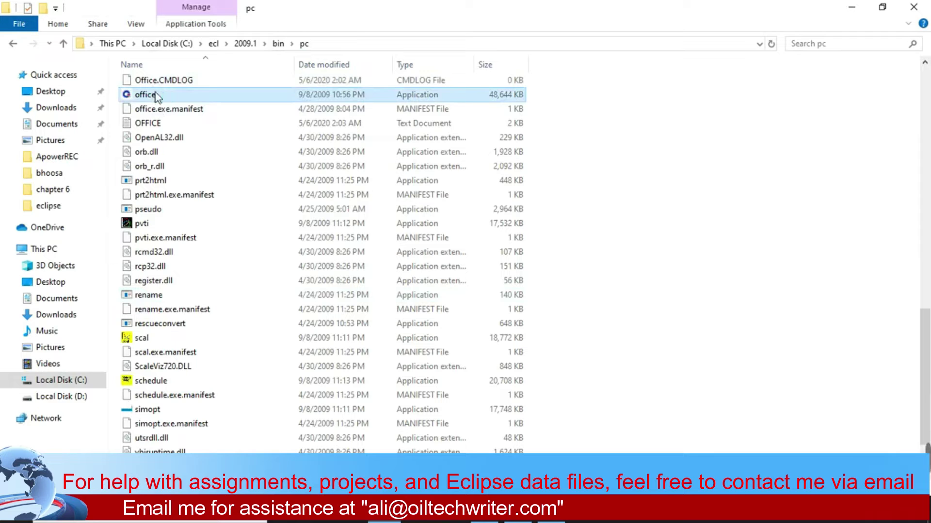
{"action": "left_click", "coordinate": [202, 299]}
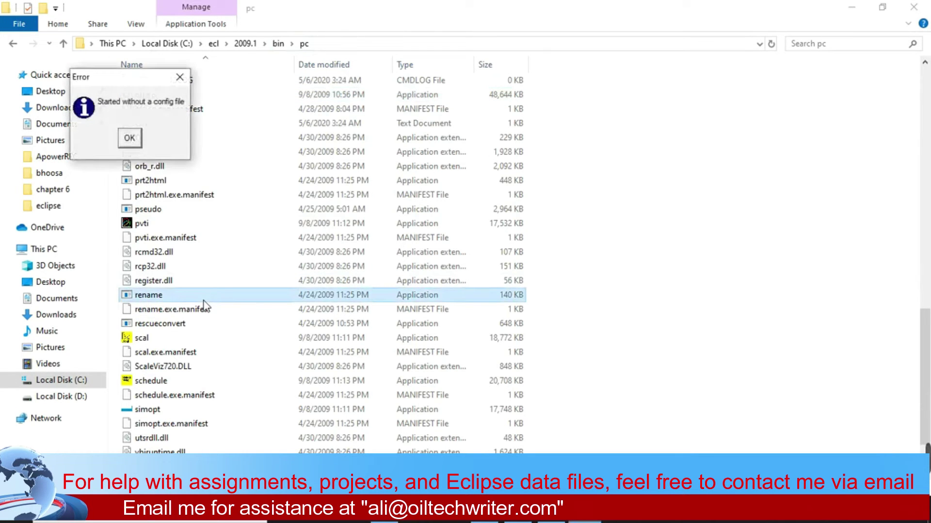
{"action": "left_click", "coordinate": [129, 138]}
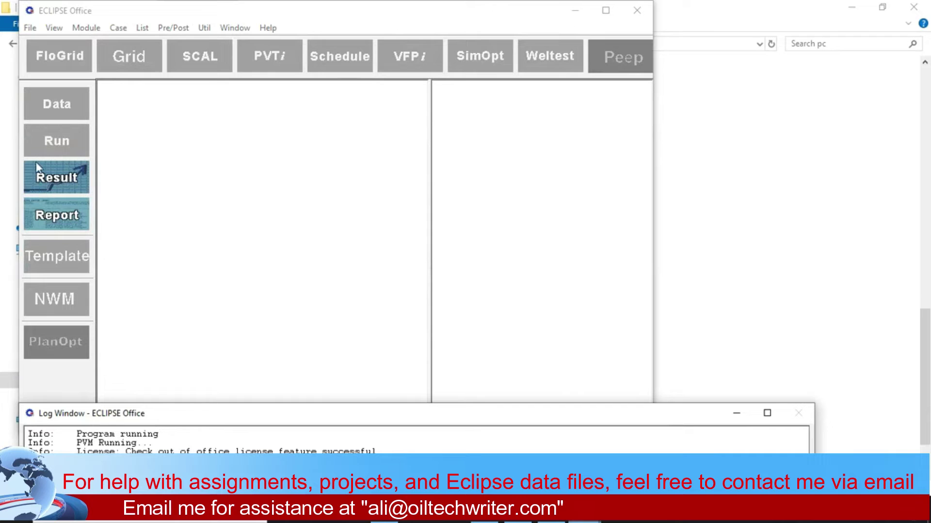
{"action": "left_click", "coordinate": [575, 10]}
{"action": "key", "text": "r"}
{"action": "key", "text": "r"}
{"action": "key", "text": "r"}
{"action": "key", "text": "r"}
{"action": "key", "text": "r"}
{"action": "key", "text": "r"}
{"action": "key", "text": "r"}
{"action": "key", "text": "r"}
{"action": "key", "text": "r"}
{"action": "key", "text": "r"}
{"action": "key", "text": "r"}
{"action": "key", "text": "r"}
{"action": "key", "text": "r"}
{"action": "left_click", "coordinate": [585, 522]}
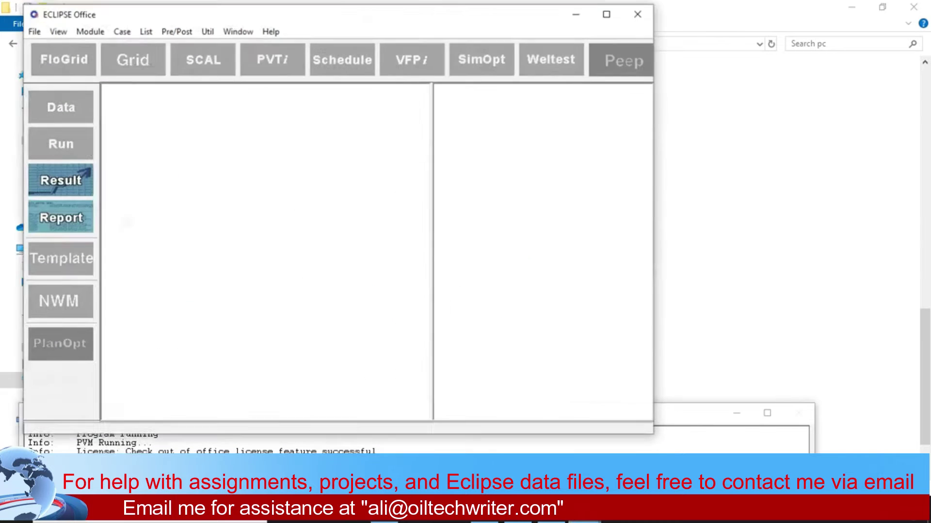
Launch the Result Viewer module of ECLIPSE Office and maximize its window
{"action": "left_click", "coordinate": [56, 179]}
{"action": "left_click", "coordinate": [78, 175]}
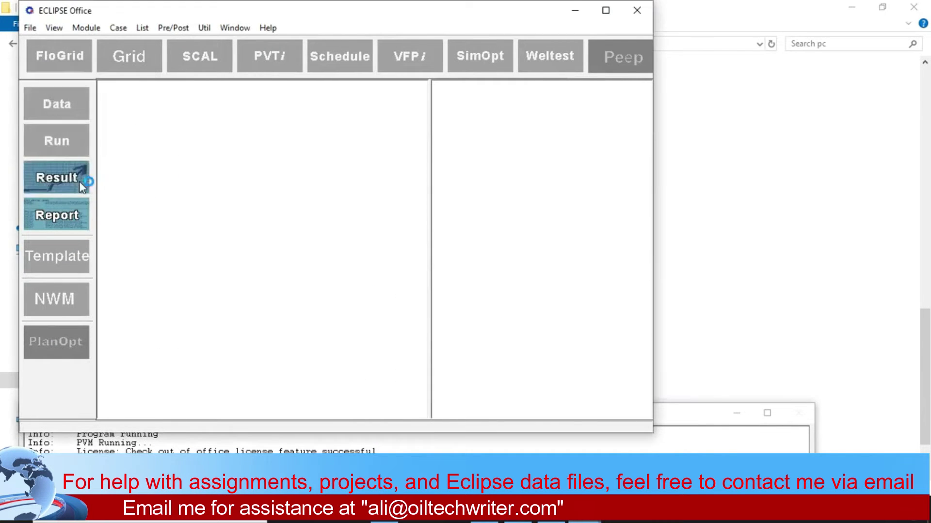
{"action": "double_click", "coordinate": [311, 57]}
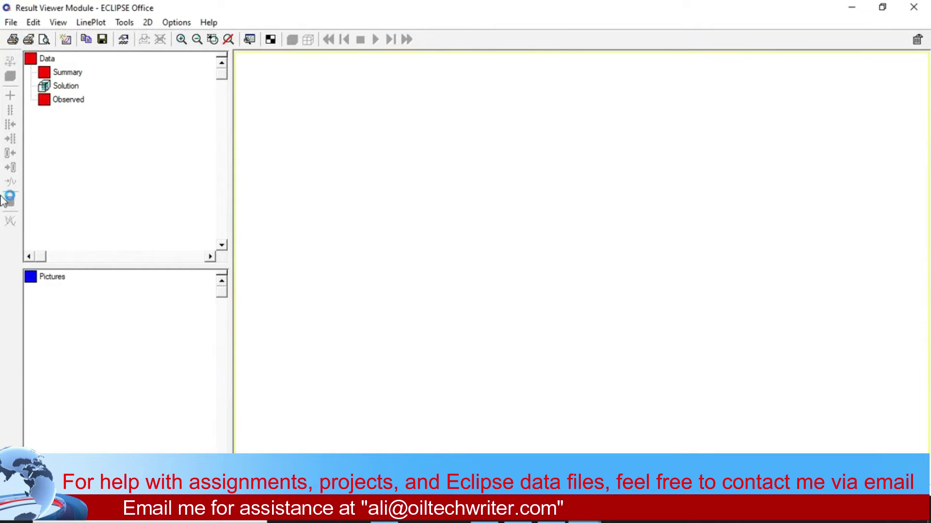
Load all summary vectors from the SPE5_WAG.SMSPEC file into the Result Viewer
{"action": "left_click", "coordinate": [11, 22]}
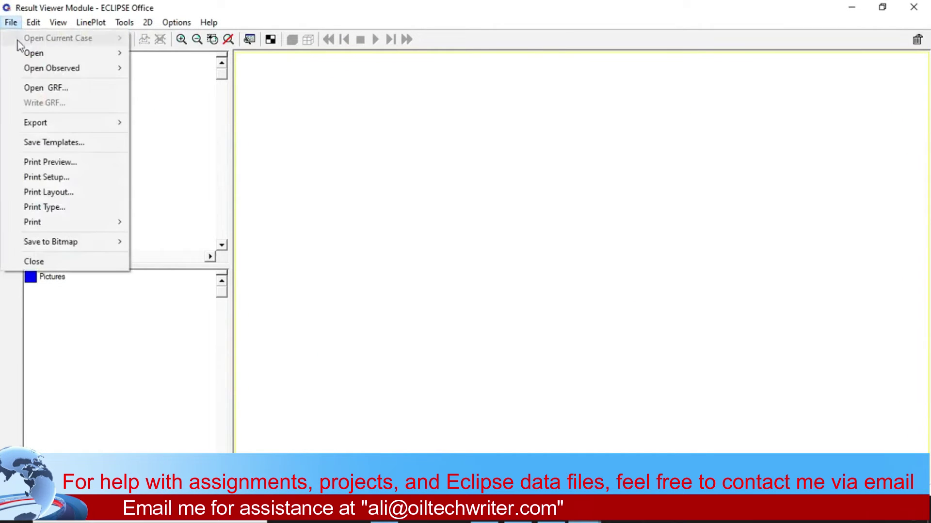
{"action": "mouse_move", "coordinate": [29, 53]}
{"action": "mouse_move", "coordinate": [168, 55]}
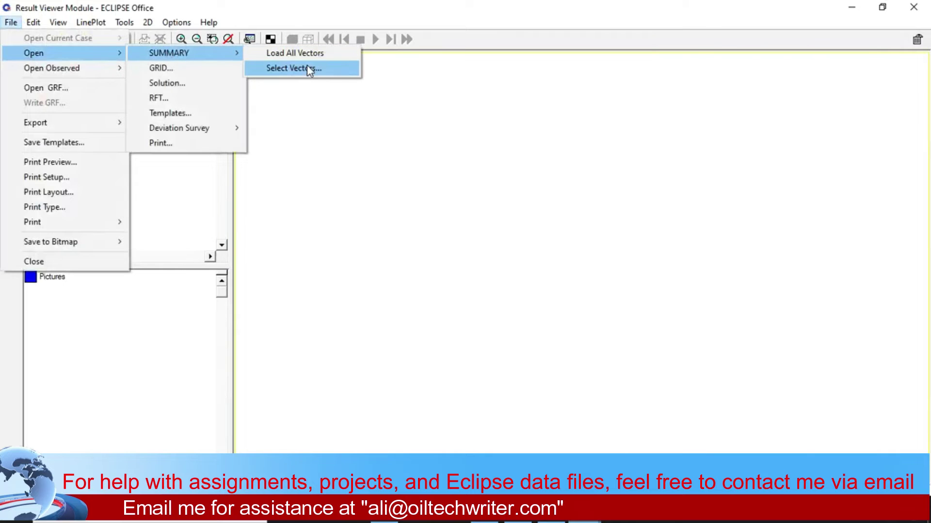
{"action": "left_click", "coordinate": [319, 56]}
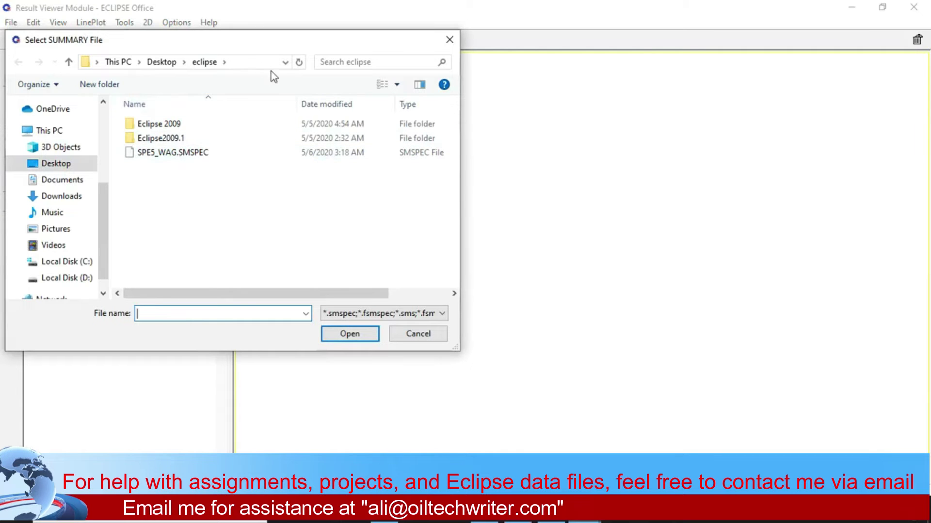
{"action": "double_click", "coordinate": [181, 152]}
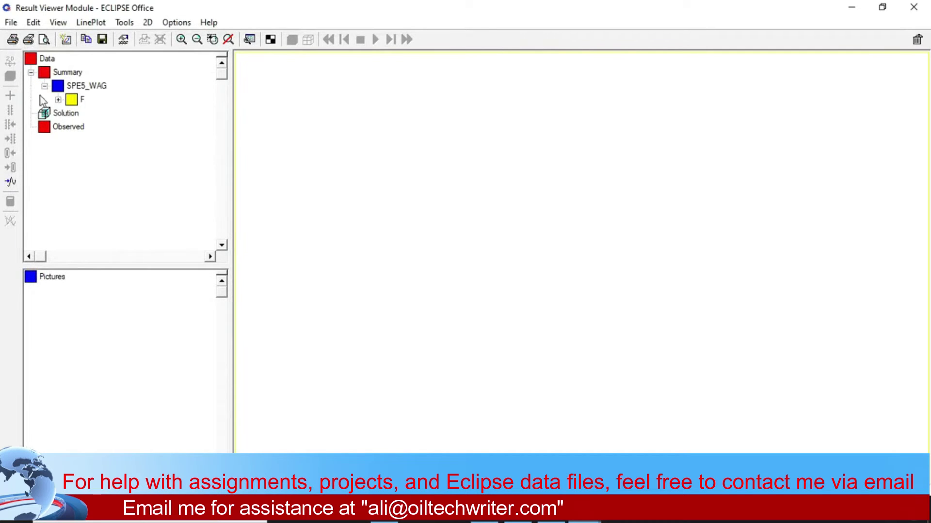
Plot the SPE5_WAG field vectors FGOR, FOPR, FOPT, FWCT and FWPR against time, and plot FGOR and FOPR once more
{"action": "left_click", "coordinate": [58, 100]}
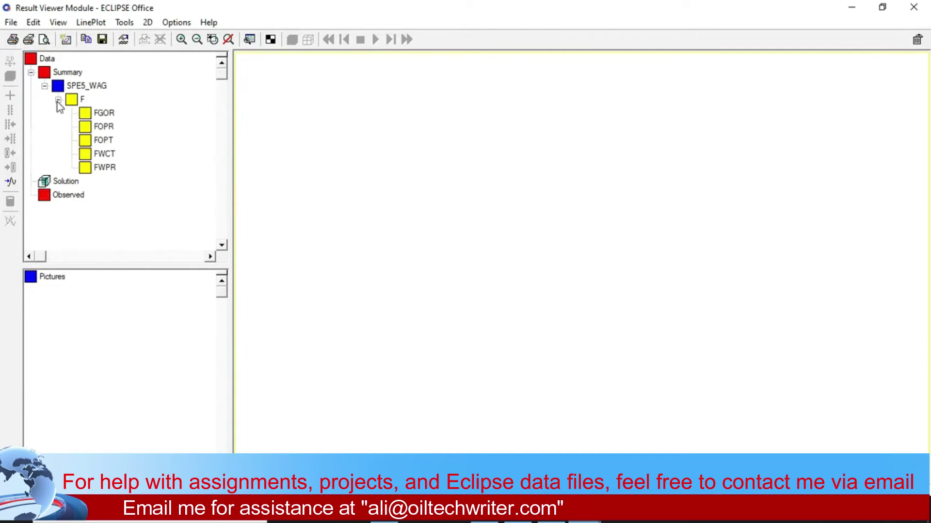
{"action": "left_click", "coordinate": [104, 113]}
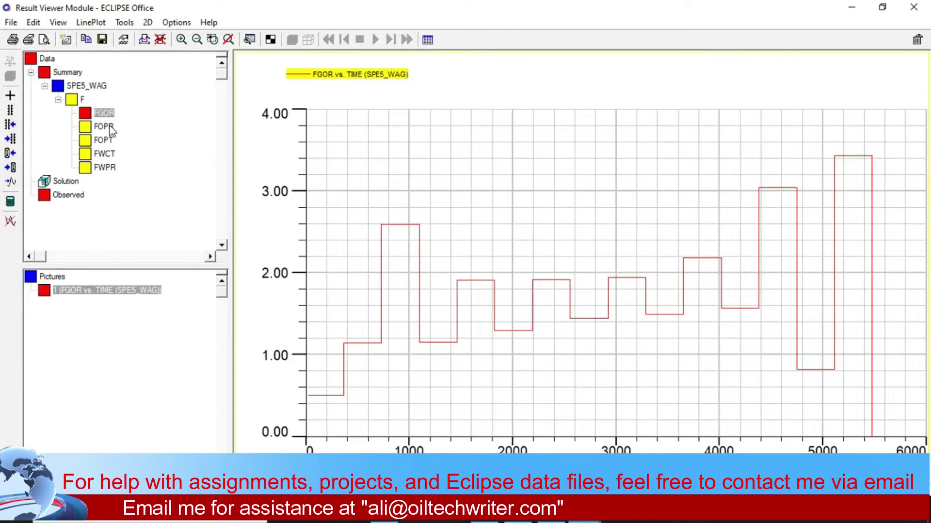
{"action": "left_click", "coordinate": [104, 131]}
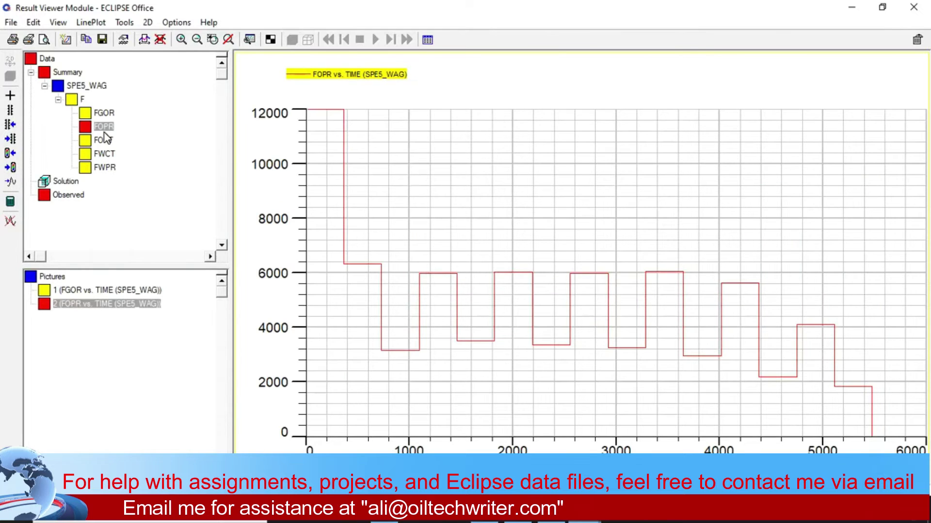
{"action": "left_click", "coordinate": [109, 140]}
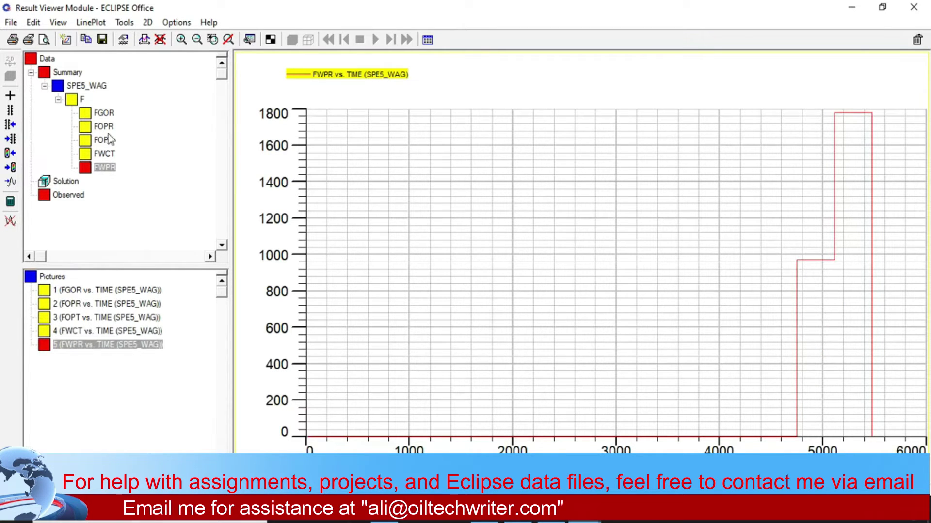
{"action": "left_click", "coordinate": [111, 116]}
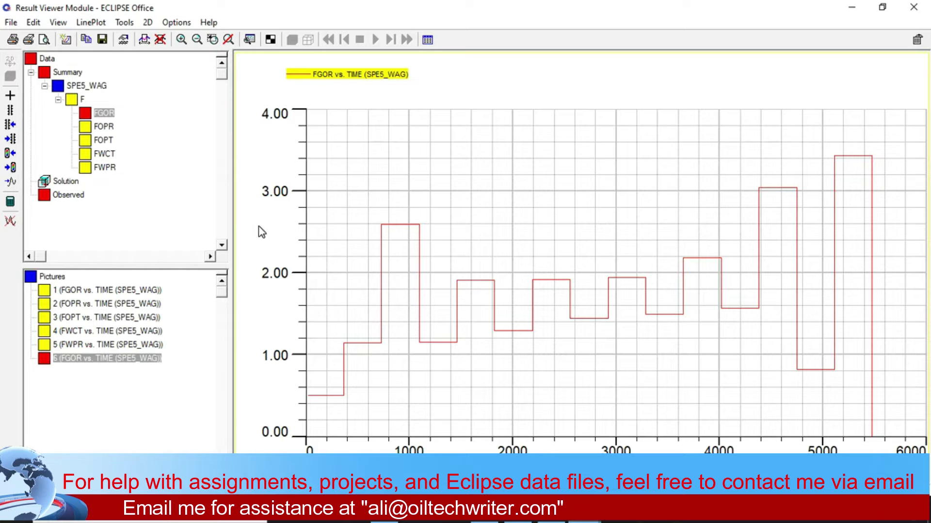
{"action": "left_click", "coordinate": [104, 128]}
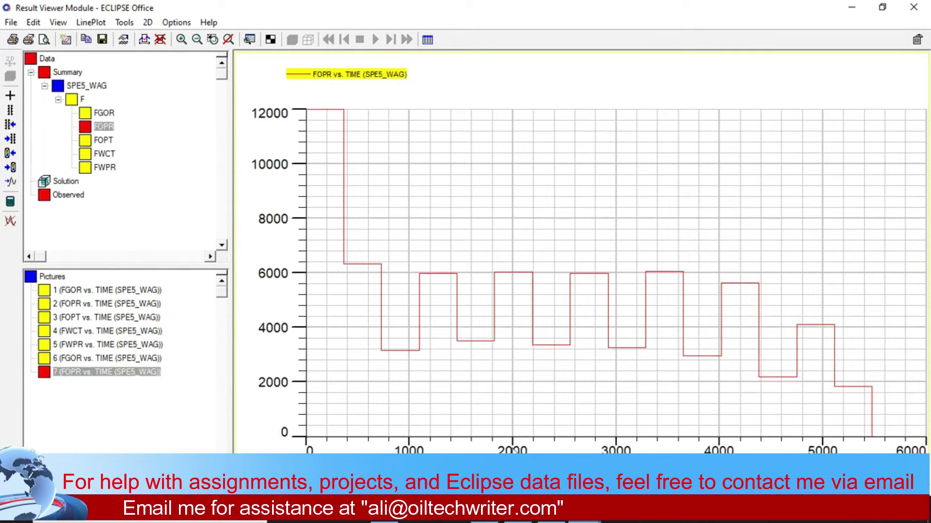
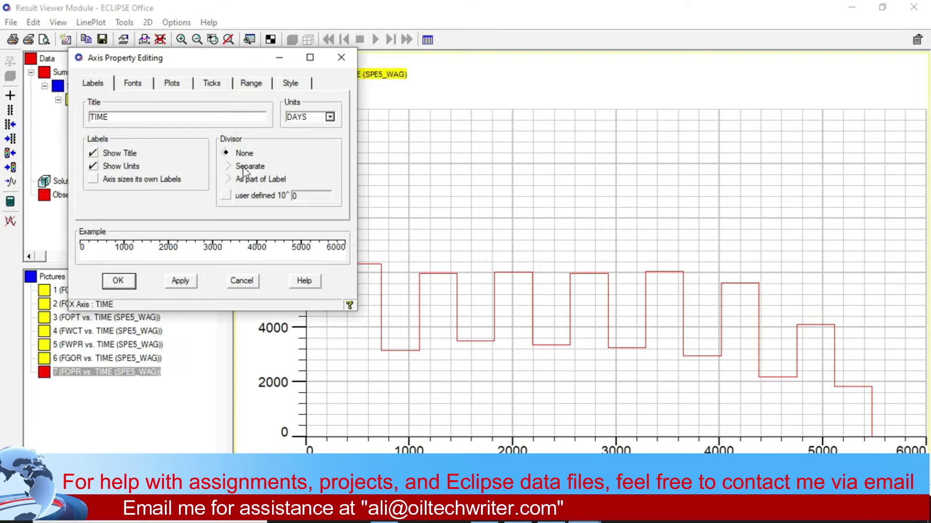
Check the available units and the range behaviour options of the FOPR plot's TIME axis, keeping DAYS and Round Range
{"action": "left_click", "coordinate": [331, 117]}
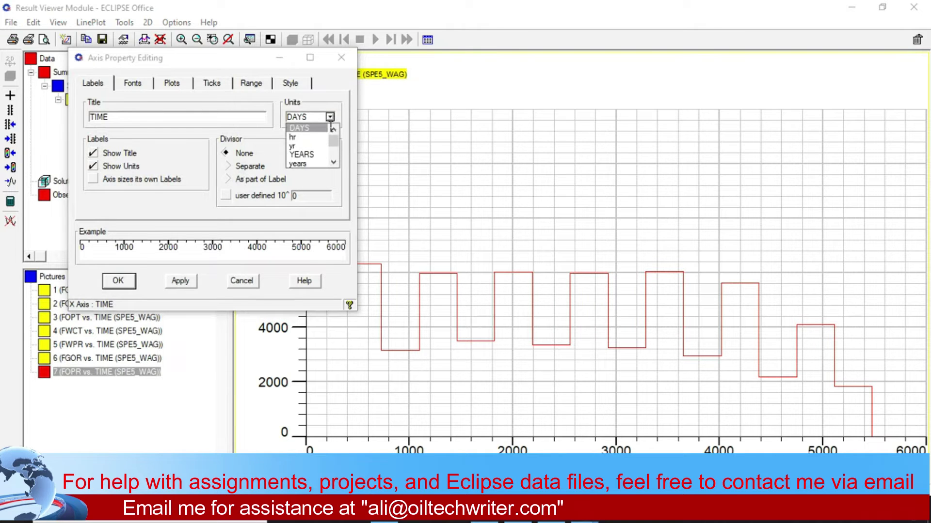
{"action": "left_click", "coordinate": [296, 100]}
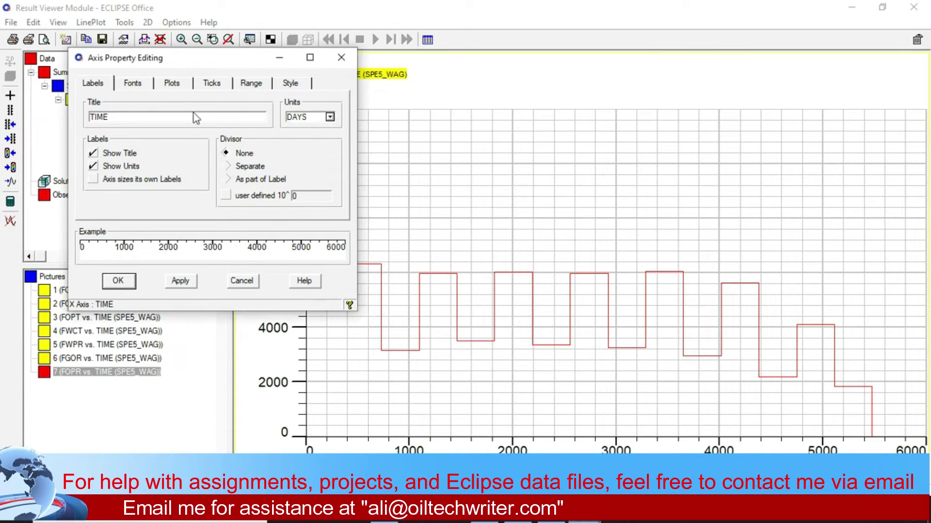
{"action": "left_click", "coordinate": [252, 83]}
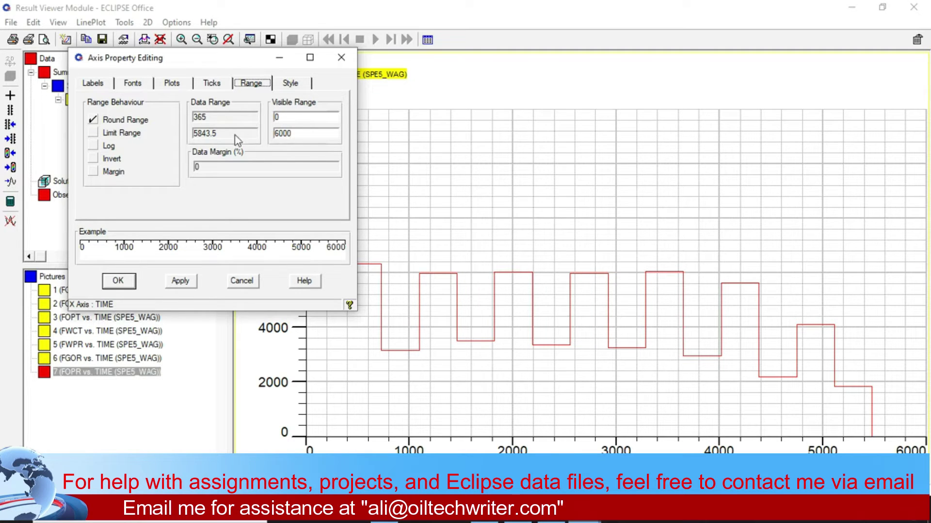
{"action": "left_click", "coordinate": [116, 136]}
{"action": "left_click", "coordinate": [116, 136]}
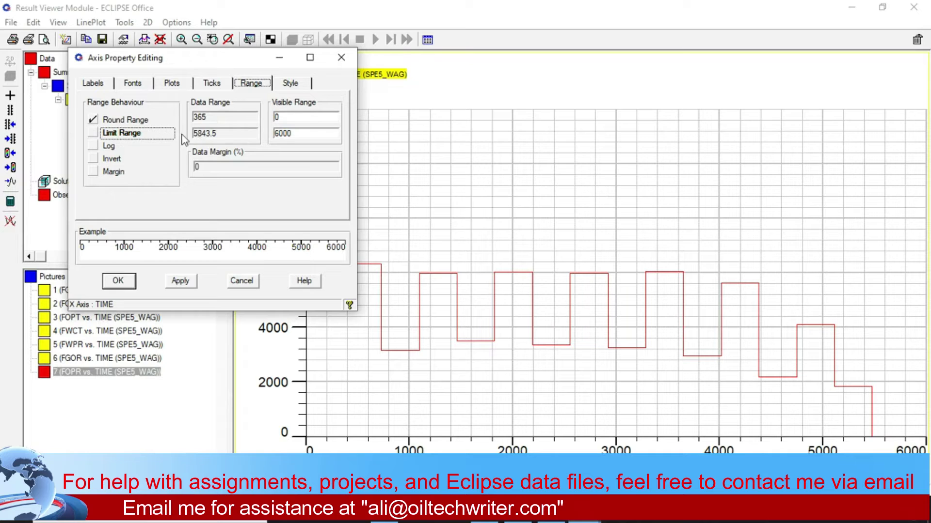
{"action": "left_click", "coordinate": [125, 121]}
{"action": "left_click", "coordinate": [126, 123]}
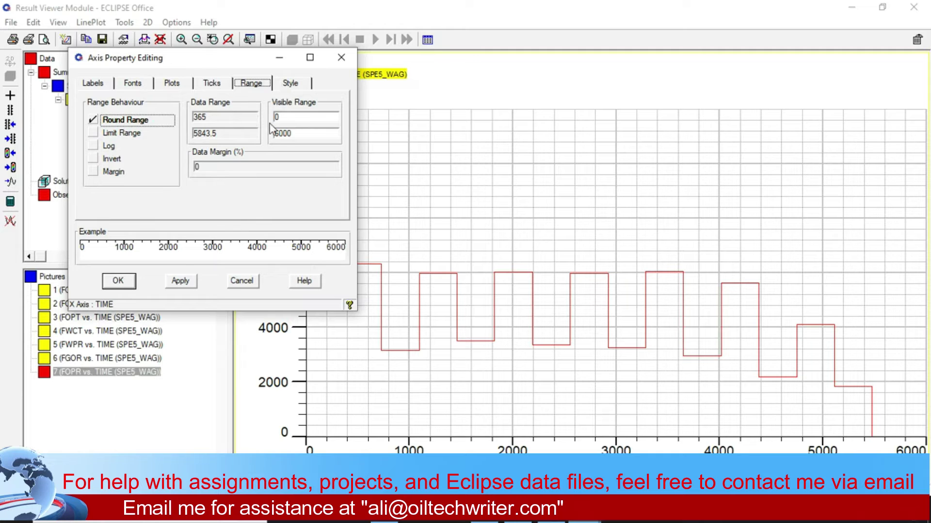
Review the TIME axis's tick, attached plot and label settings, and close the axis properties
{"action": "left_click", "coordinate": [211, 85]}
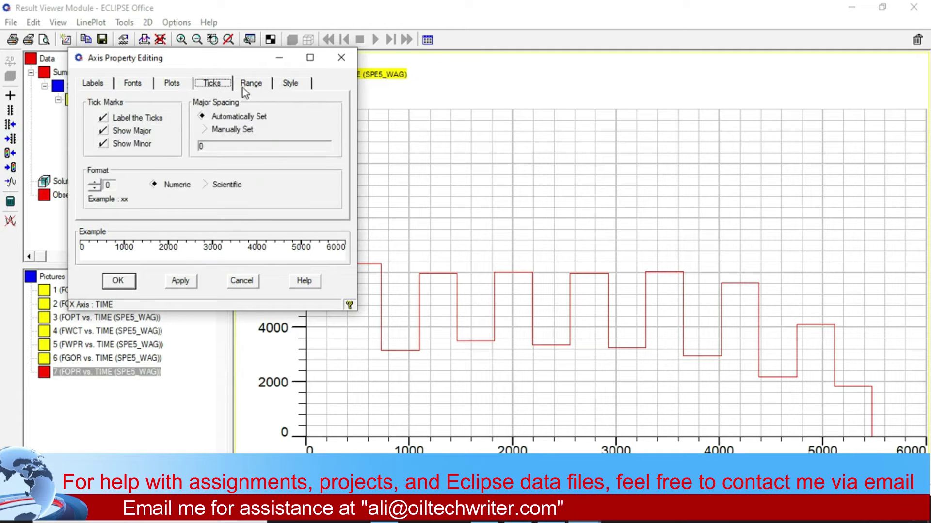
{"action": "left_click", "coordinate": [172, 84]}
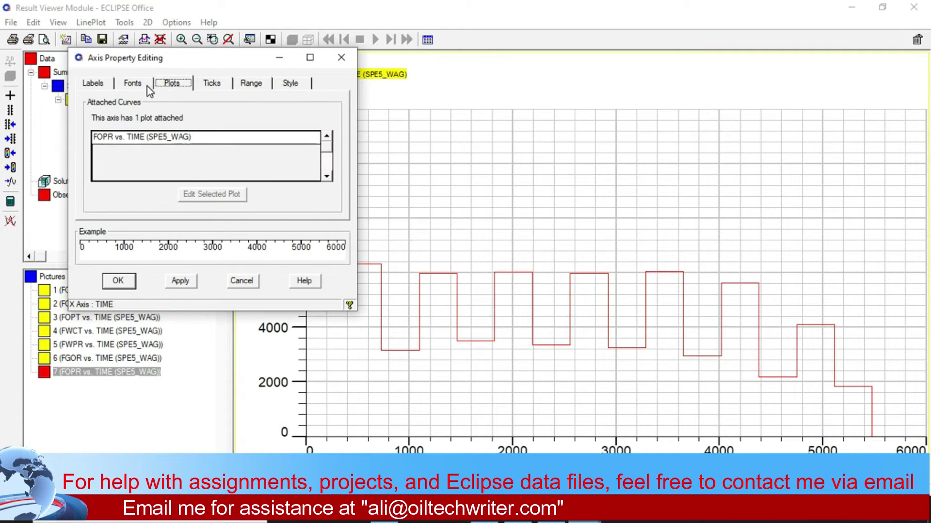
{"action": "left_click", "coordinate": [147, 85]}
{"action": "left_click", "coordinate": [92, 83]}
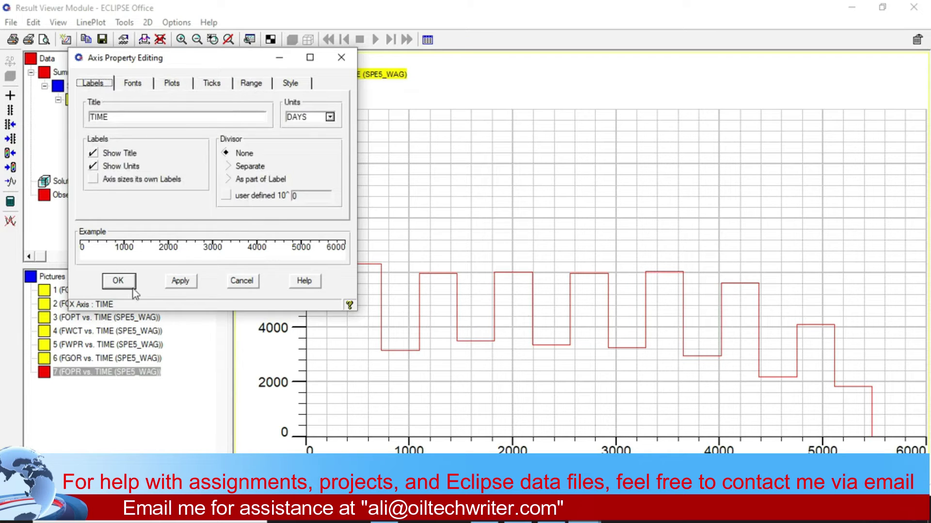
{"action": "left_click", "coordinate": [118, 280]}
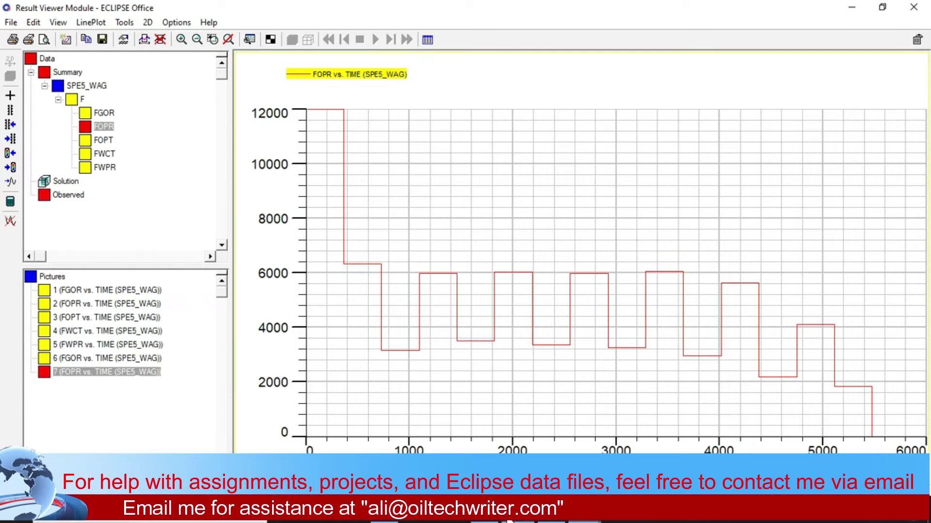
{"action": "left_click", "coordinate": [794, 522]}
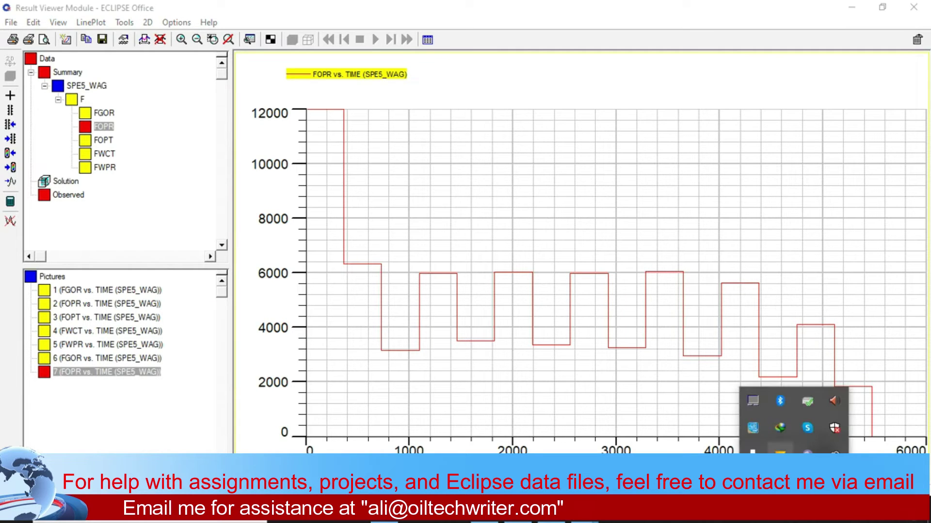
{"action": "left_click", "coordinate": [807, 455]}
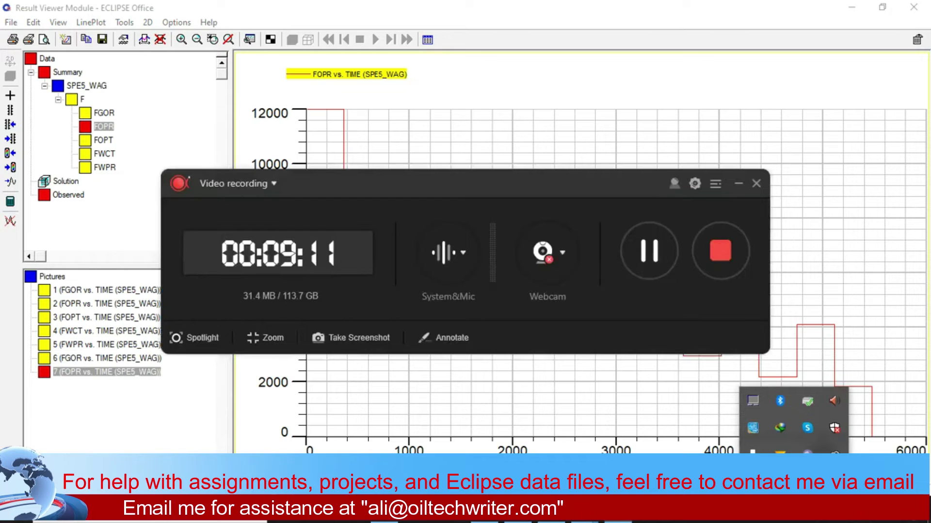
Plot the SPE5_WAG field vector FOPT against time and open the properties of its Y axis
{"action": "left_click", "coordinate": [739, 187]}
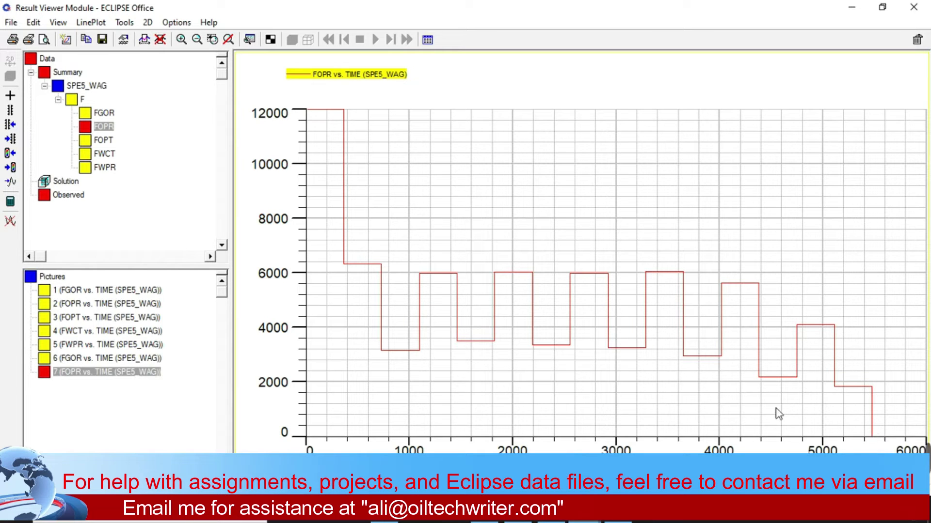
{"action": "double_click", "coordinate": [103, 140]}
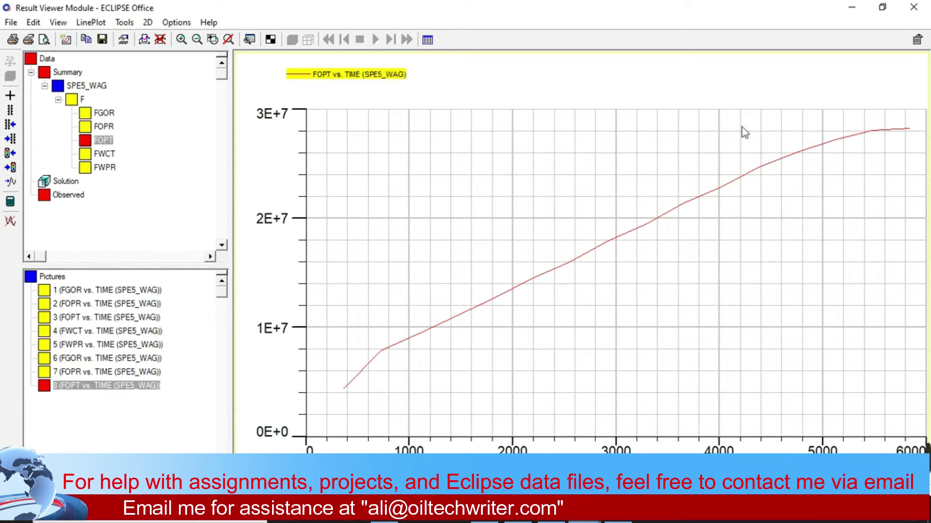
{"action": "double_click", "coordinate": [278, 115]}
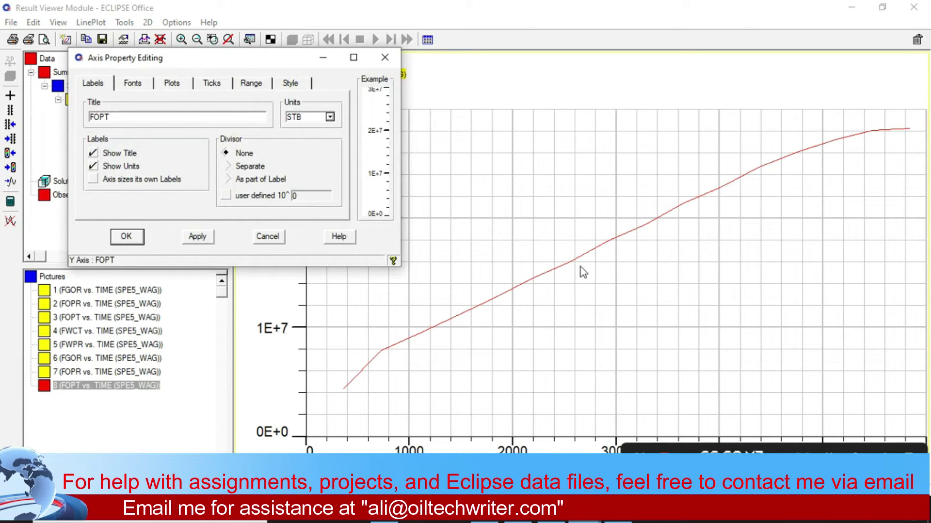
Try the FOPT axis without Round Range, then reapply Round Range
{"action": "left_click", "coordinate": [262, 85]}
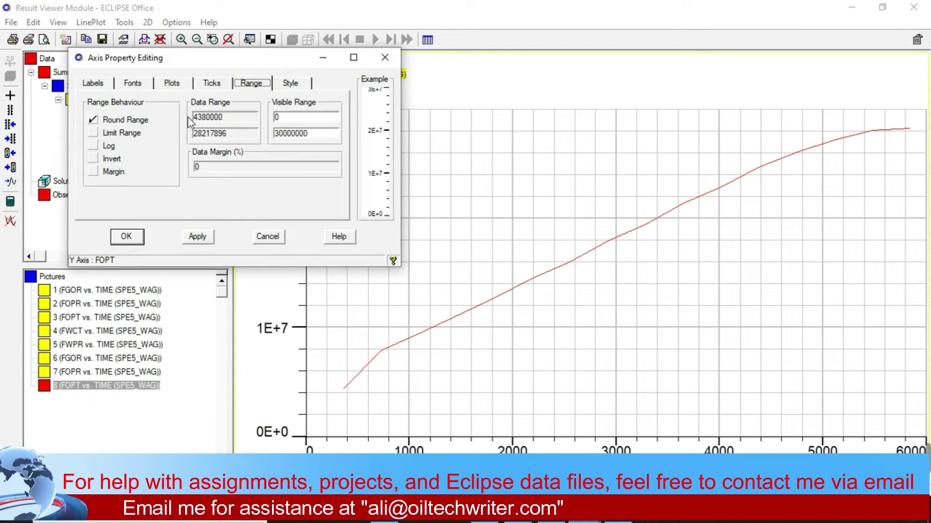
{"action": "left_click", "coordinate": [125, 121]}
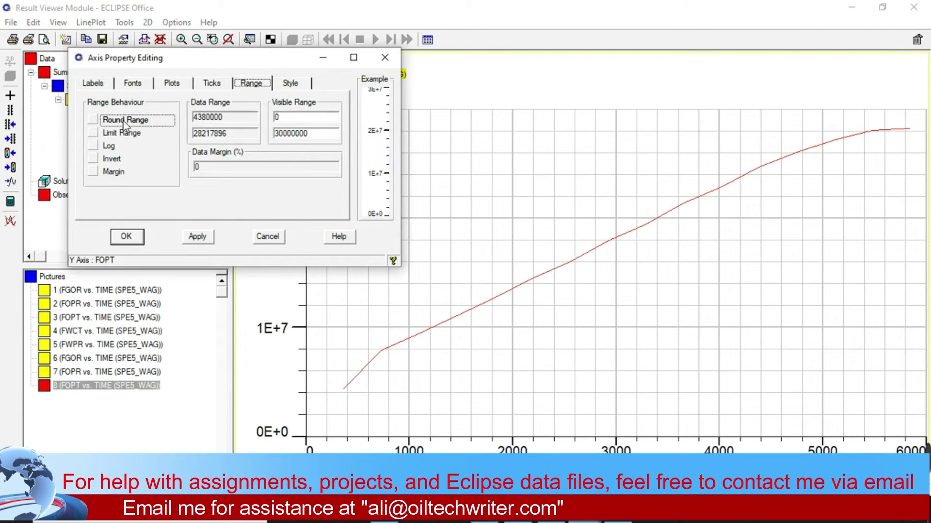
{"action": "left_click", "coordinate": [193, 239]}
{"action": "left_click", "coordinate": [134, 124]}
{"action": "left_click", "coordinate": [198, 237]}
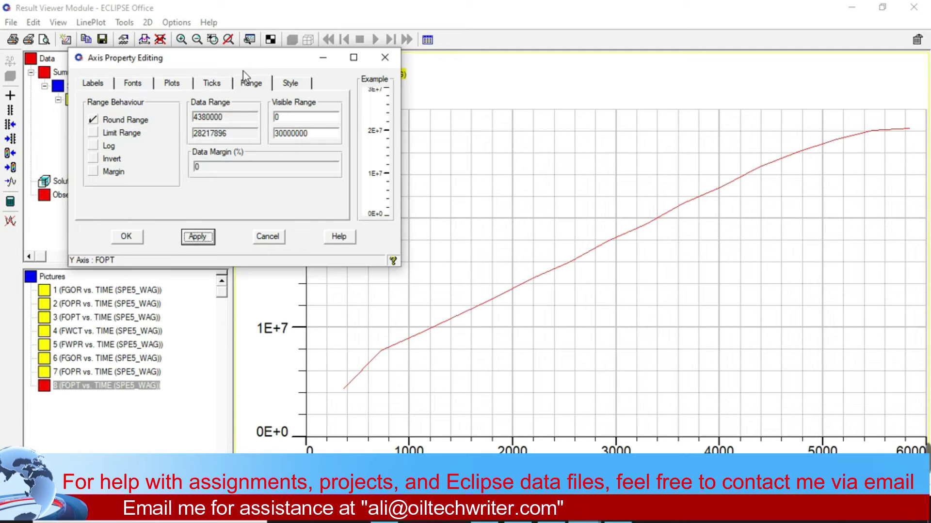
Set the FOPT axis's tick label format to Numeric with 0 decimals and apply it to the plot
{"action": "left_click_drag", "start_coordinate": [244, 68], "coordinate": [290, 272]}
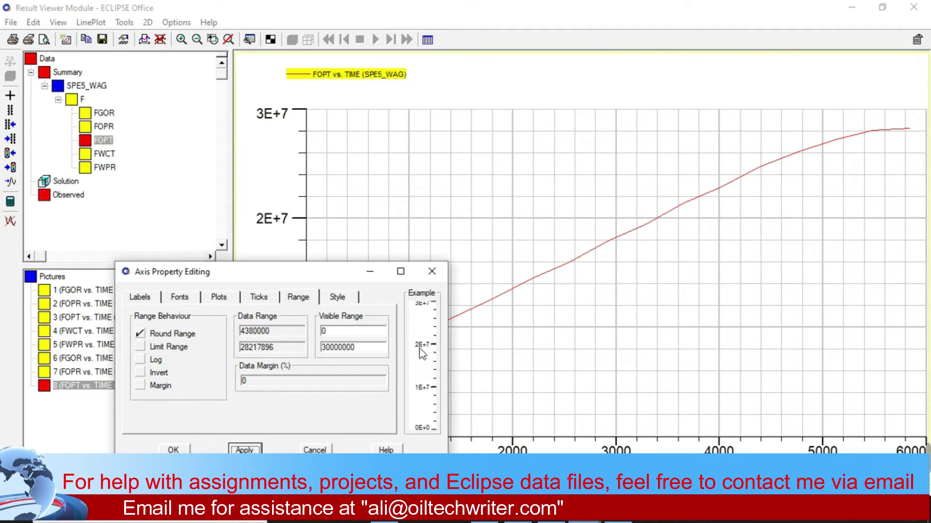
{"action": "left_click", "coordinate": [218, 298]}
{"action": "left_click", "coordinate": [250, 301]}
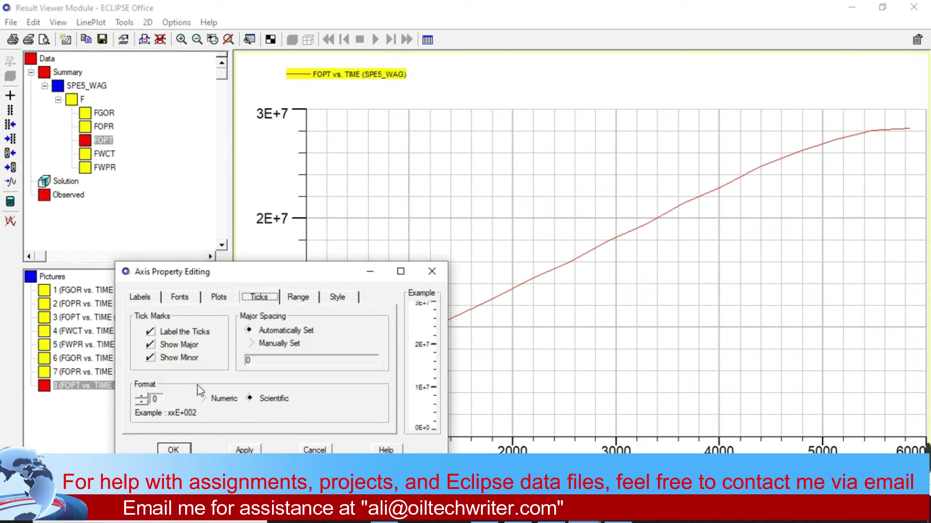
{"action": "left_click", "coordinate": [141, 396]}
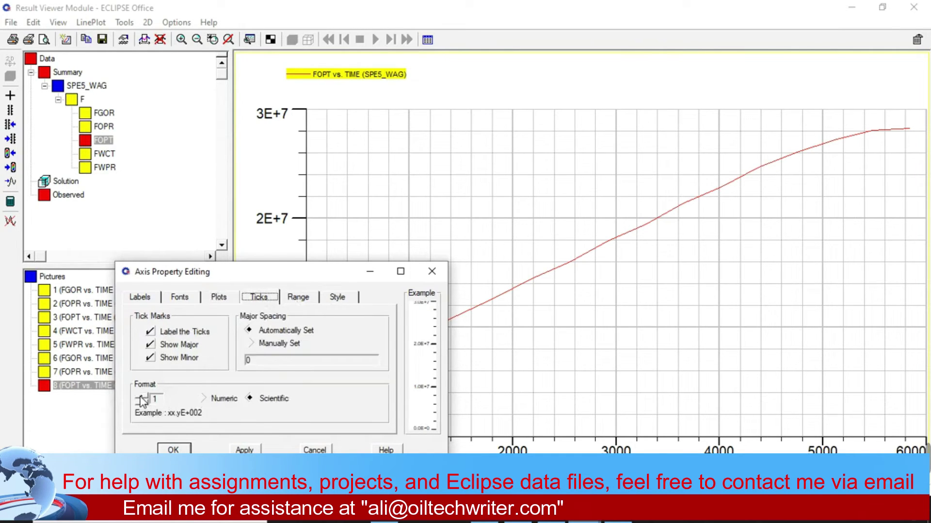
{"action": "left_click", "coordinate": [142, 403]}
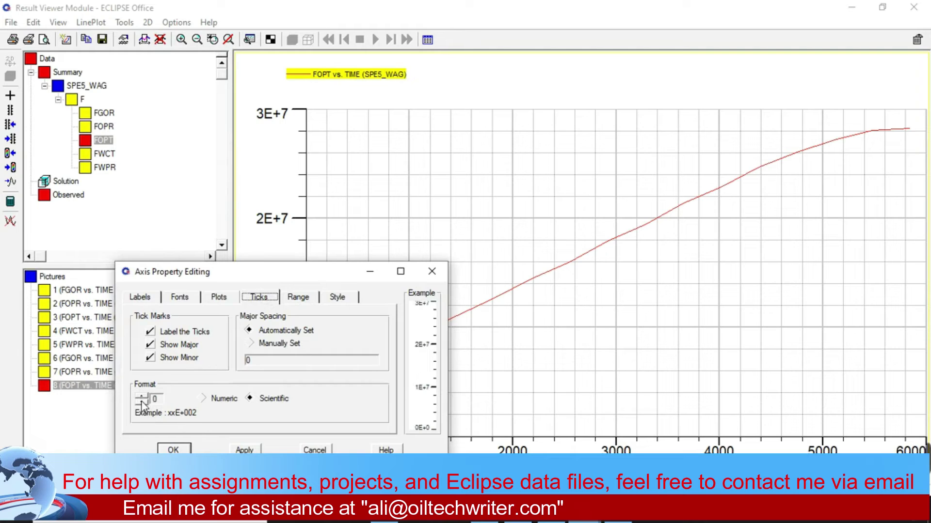
{"action": "left_click", "coordinate": [204, 402]}
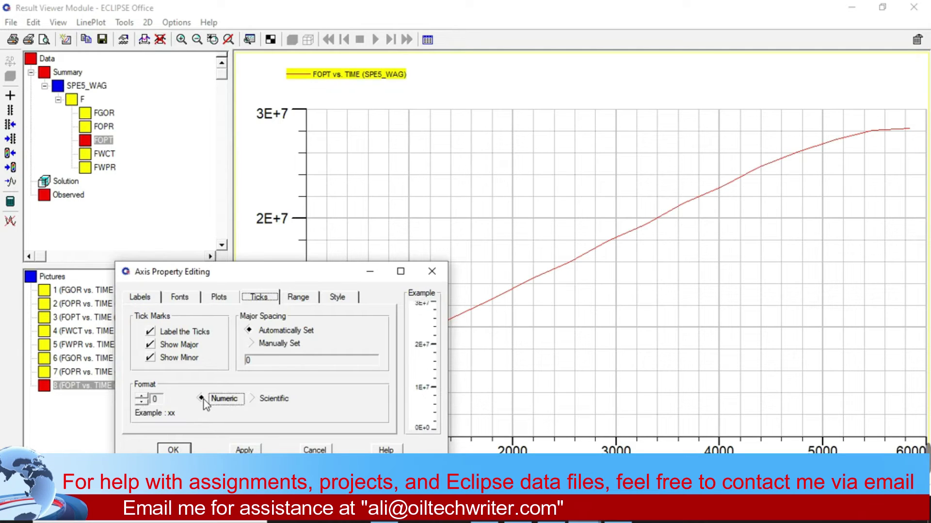
{"action": "left_click", "coordinate": [246, 450]}
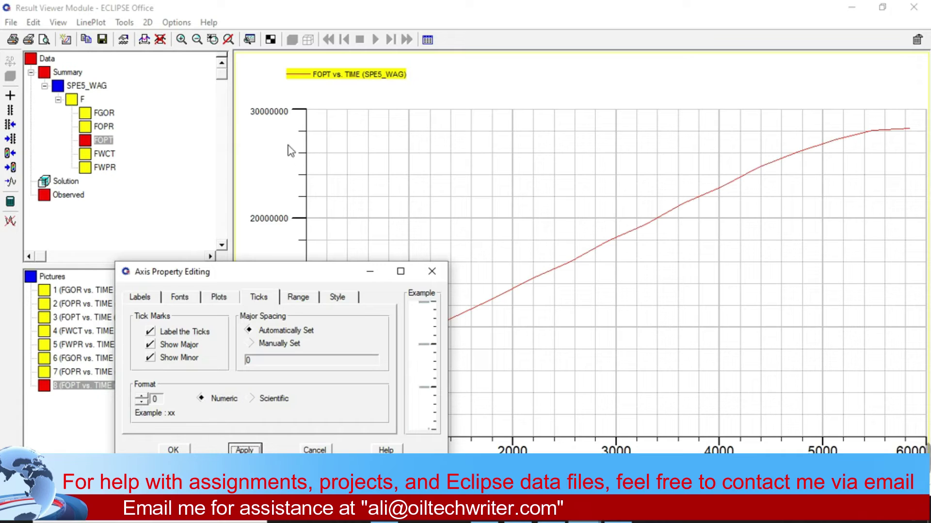
Try the Margin range behaviour on the FOPT axis and turn it off again
{"action": "left_click", "coordinate": [291, 303]}
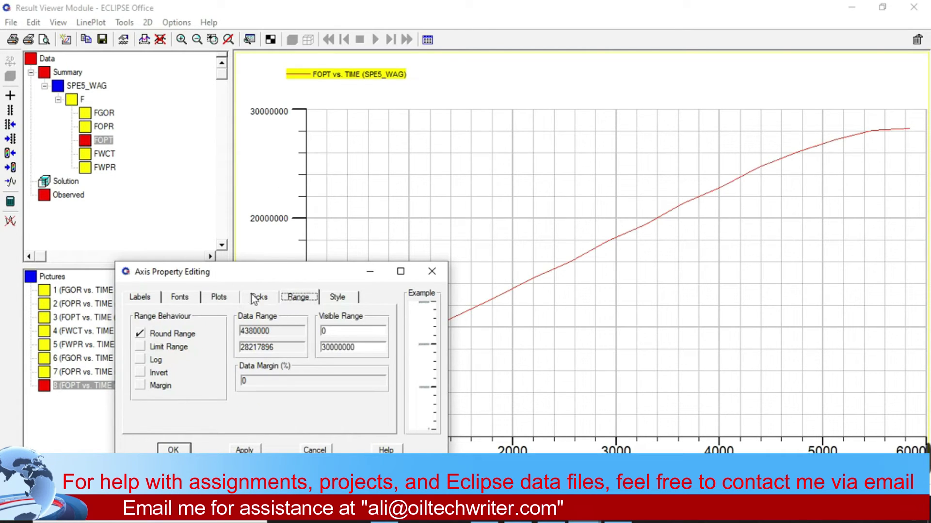
{"action": "left_click", "coordinate": [237, 298]}
{"action": "left_click", "coordinate": [289, 298]}
{"action": "left_click", "coordinate": [160, 387]}
{"action": "left_click", "coordinate": [160, 387]}
{"action": "left_click", "coordinate": [158, 383]}
{"action": "left_click", "coordinate": [168, 383]}
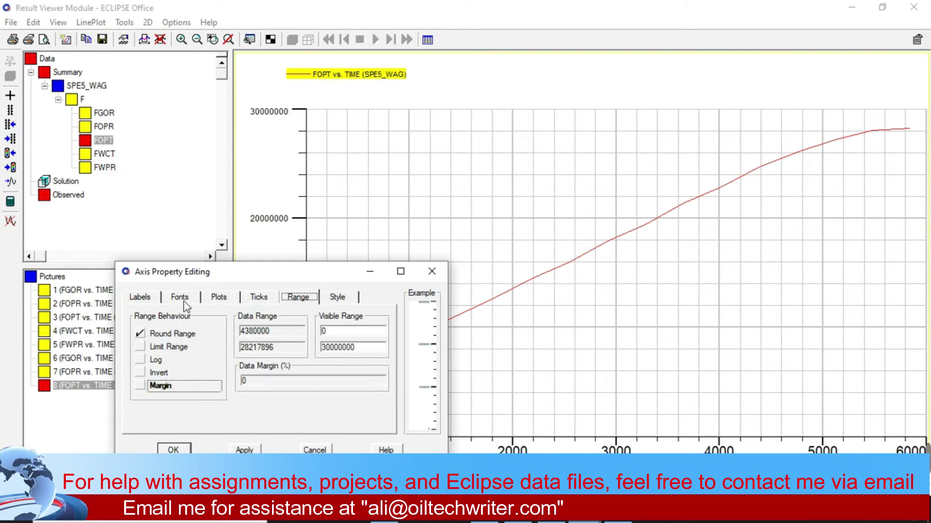
Let the FOPT axis size its own labels, apply the setting, and close the axis properties
{"action": "left_click", "coordinate": [149, 300]}
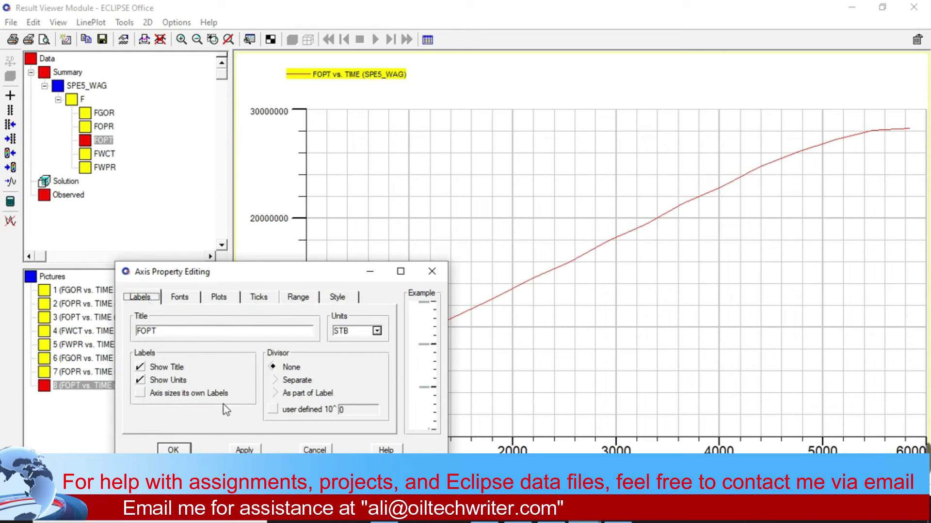
{"action": "left_click", "coordinate": [171, 396]}
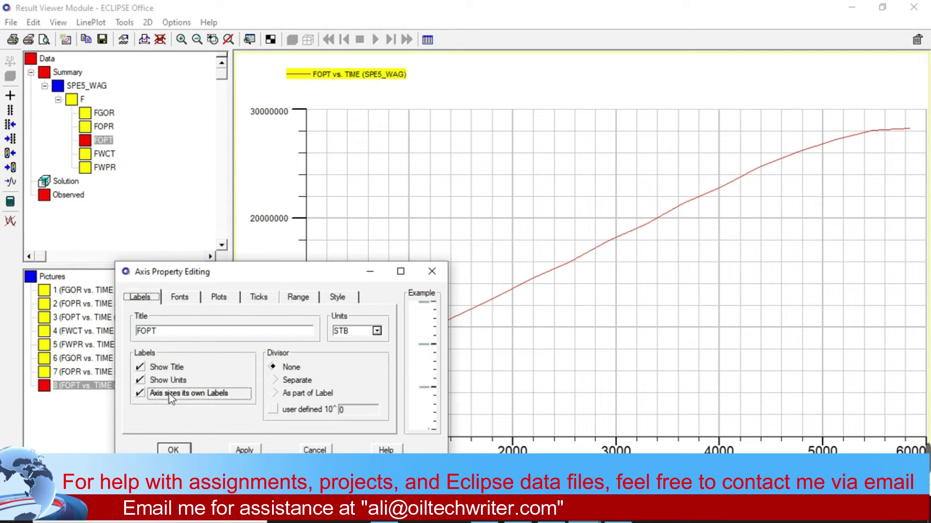
{"action": "left_click", "coordinate": [245, 449]}
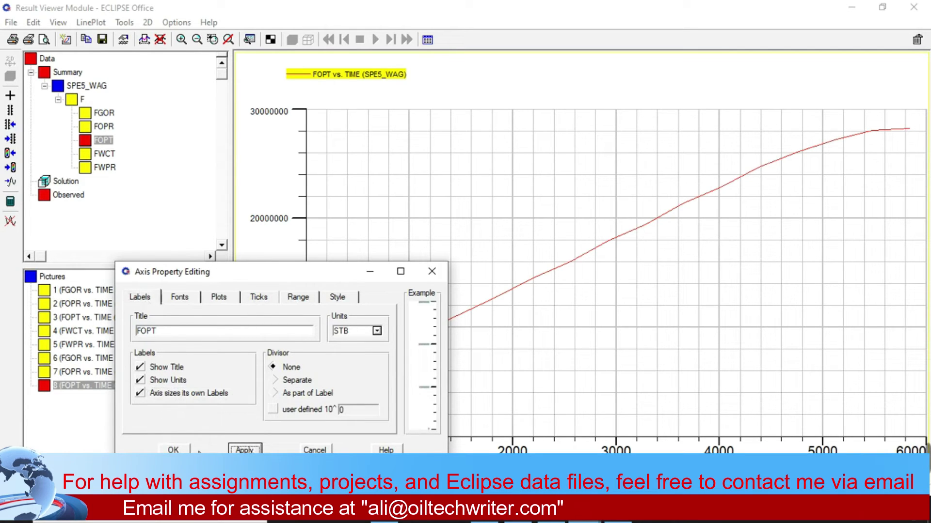
{"action": "left_click", "coordinate": [177, 450]}
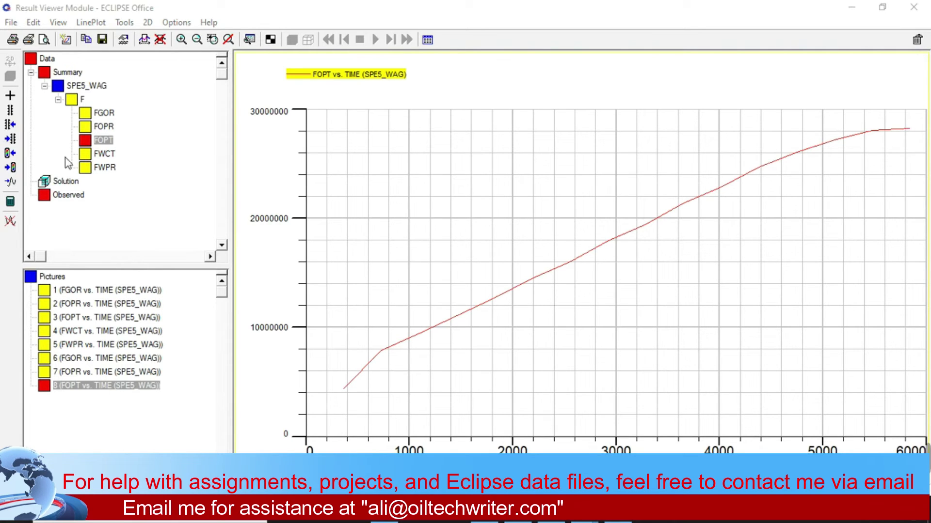
Plot the SPE5_WAG field vectors FWCT and FWPR against time as separate pictures
{"action": "double_click", "coordinate": [100, 154]}
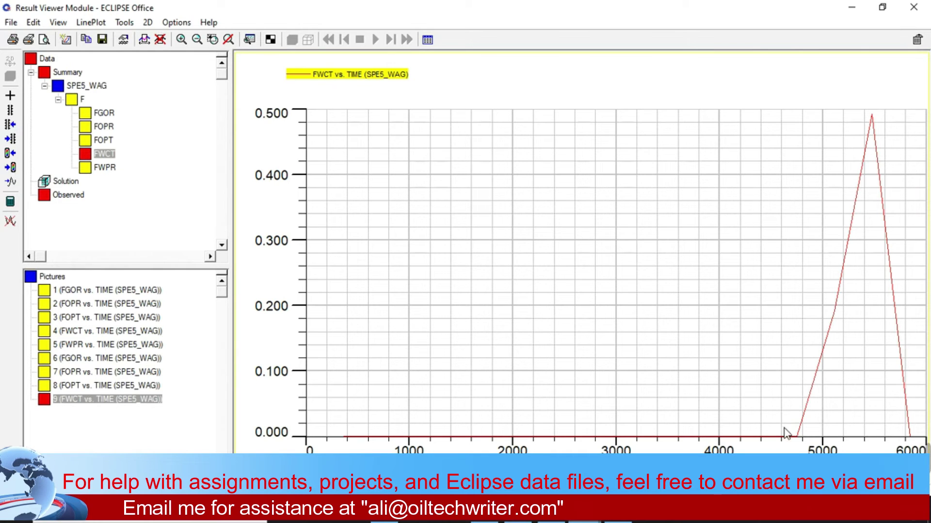
{"action": "mouse_move", "coordinate": [795, 440]}
{"action": "left_click", "coordinate": [104, 167]}
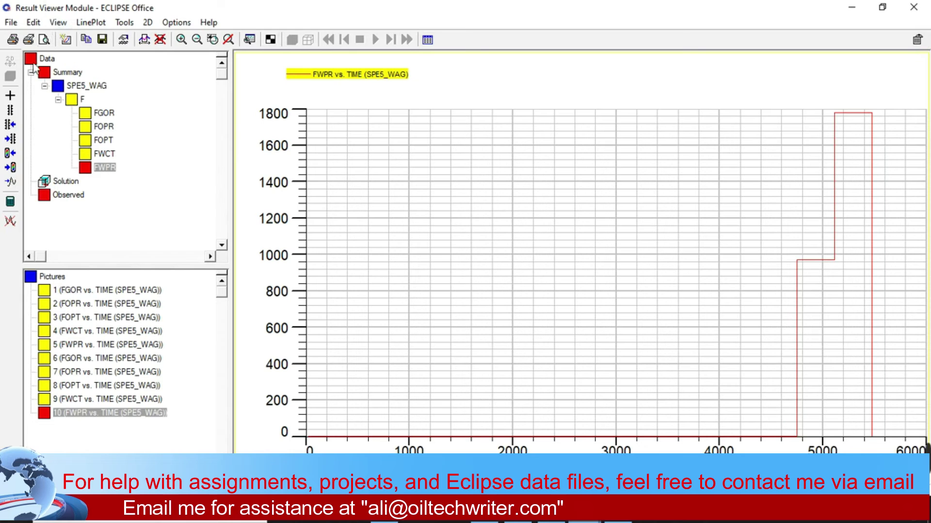
Open the SPE5_WAG data file from the eclipse folder in a maximized Notepad window and go to its SUMMARY section
{"action": "left_click", "coordinate": [103, 113]}
{"action": "left_click", "coordinate": [103, 140]}
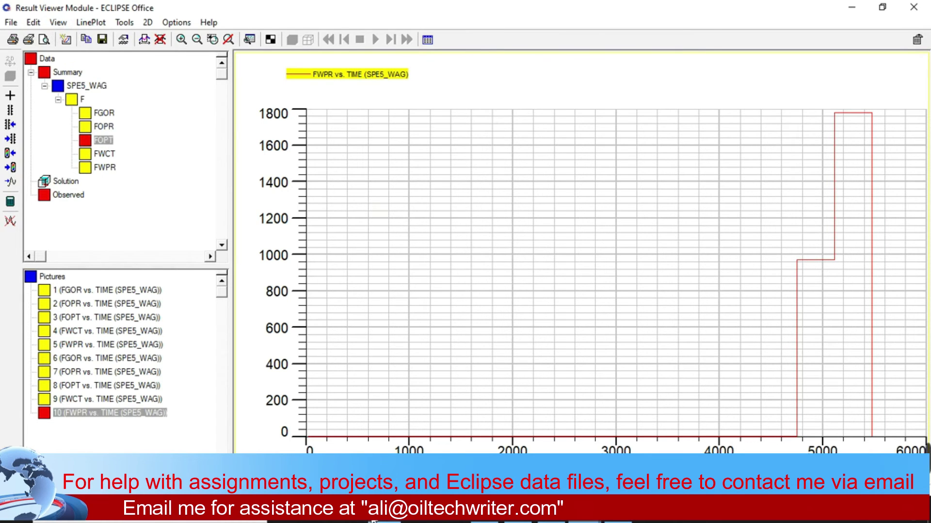
{"action": "left_click", "coordinate": [418, 515]}
{"action": "scroll", "coordinate": [225, 210], "scroll_direction": "up", "scroll_amount": 15}
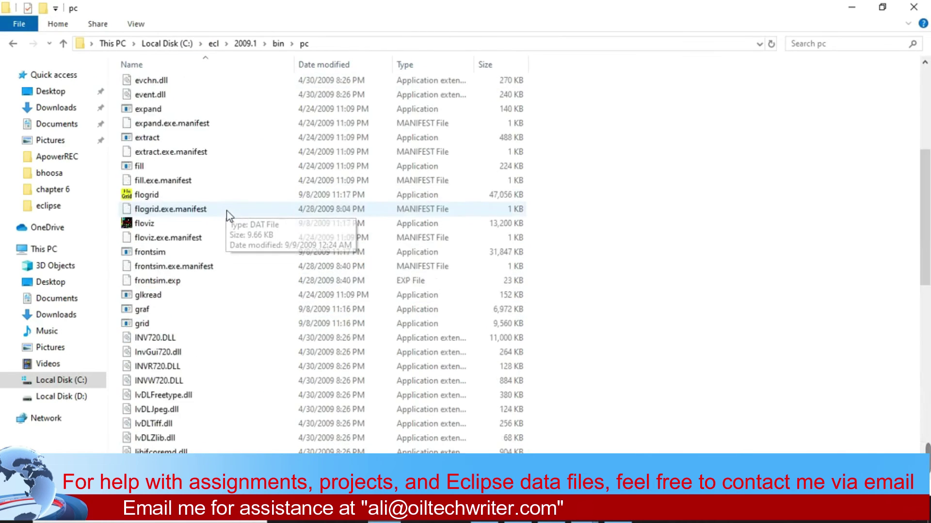
{"action": "left_click", "coordinate": [384, 515]}
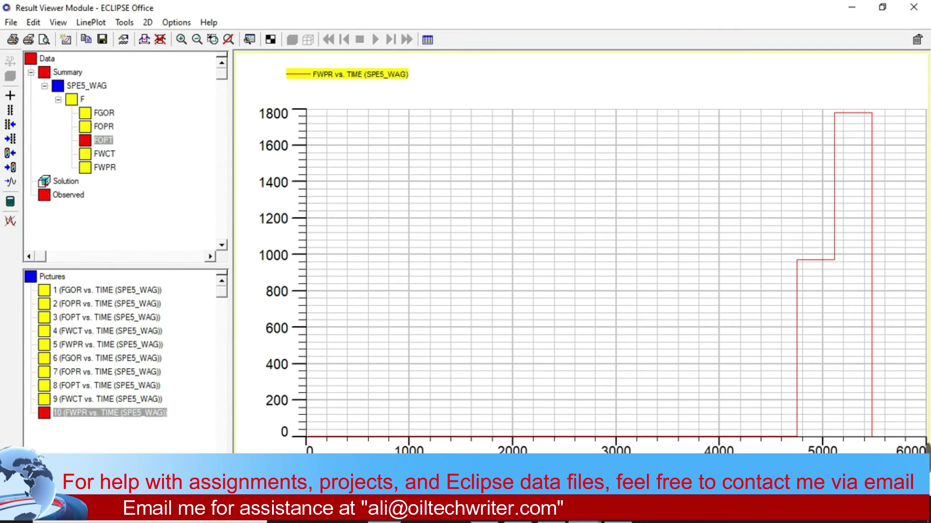
{"action": "key", "text": "alt+Tab"}
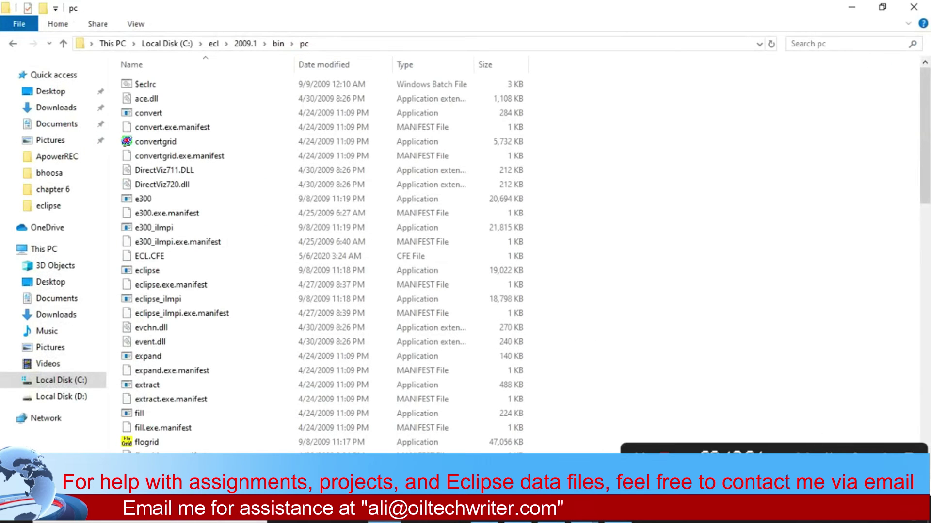
{"action": "key", "text": "alt+Tab"}
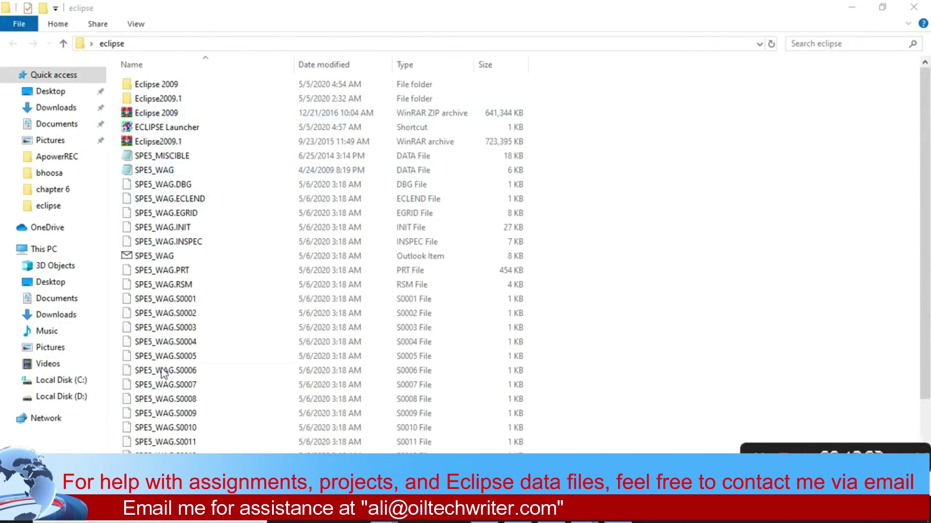
{"action": "double_click", "coordinate": [169, 173]}
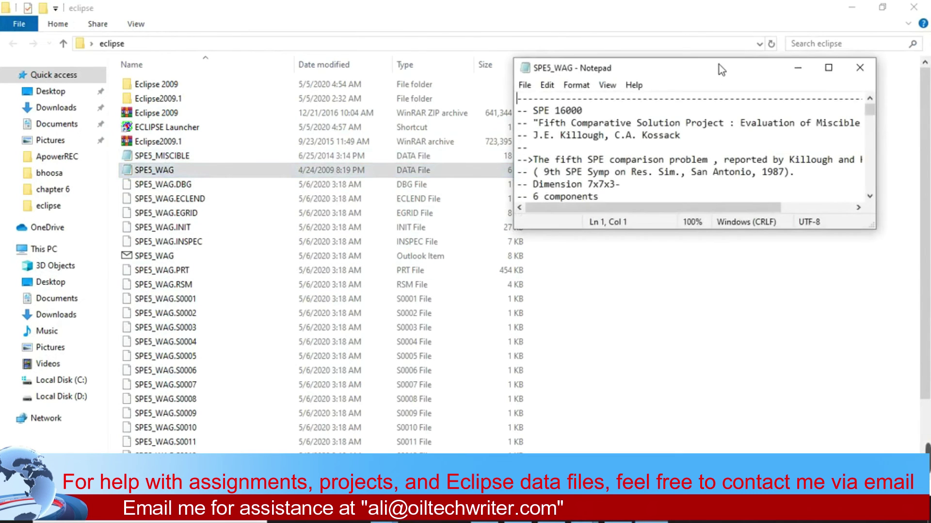
{"action": "double_click", "coordinate": [719, 65]}
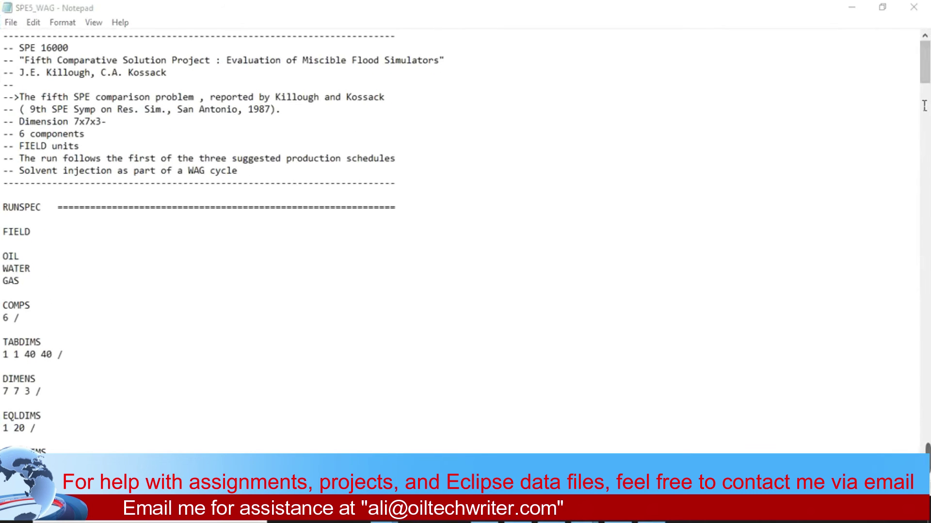
{"action": "left_click_drag", "start_coordinate": [923, 68], "coordinate": [905, 330]}
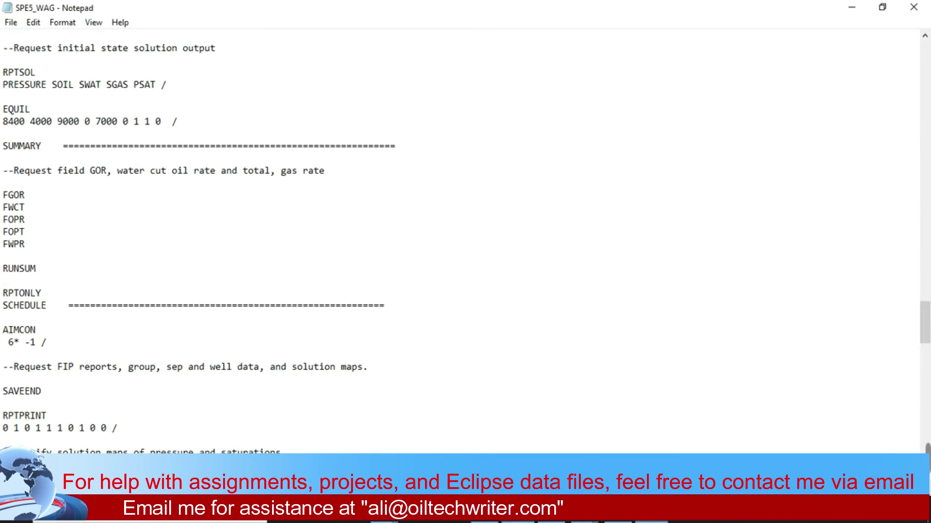
Place a reduced Result Viewer window over the data file and compare its field vectors with the SUMMARY keywords
{"action": "left_click", "coordinate": [517, 516]}
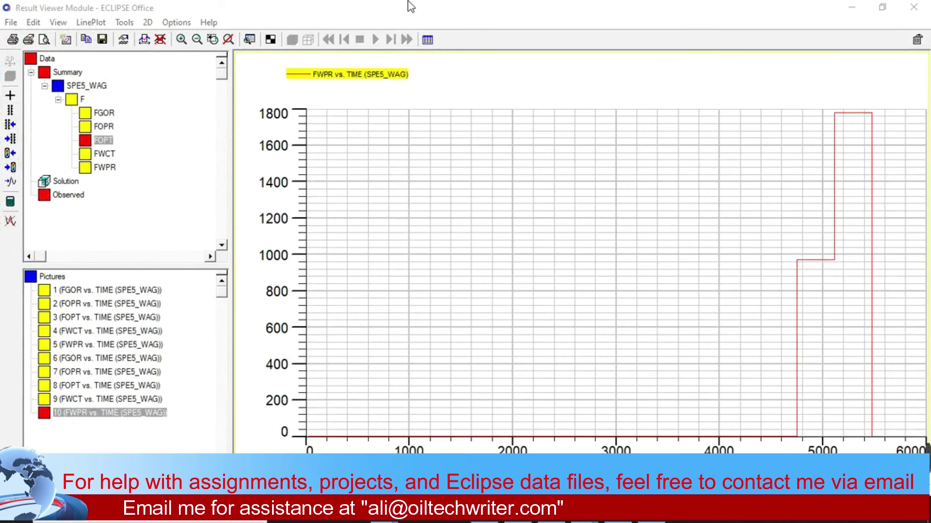
{"action": "double_click", "coordinate": [458, 12]}
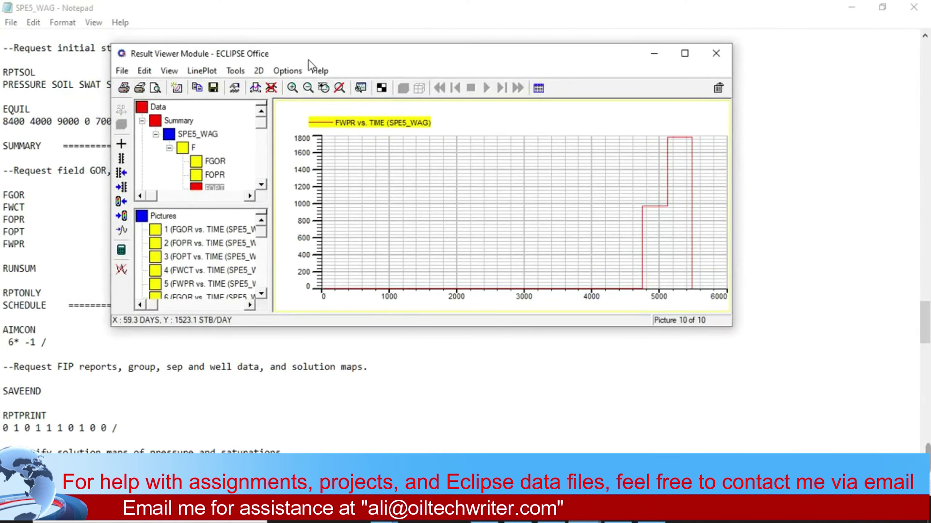
{"action": "left_click_drag", "start_coordinate": [309, 61], "coordinate": [453, 60]}
{"action": "left_click", "coordinate": [405, 186]}
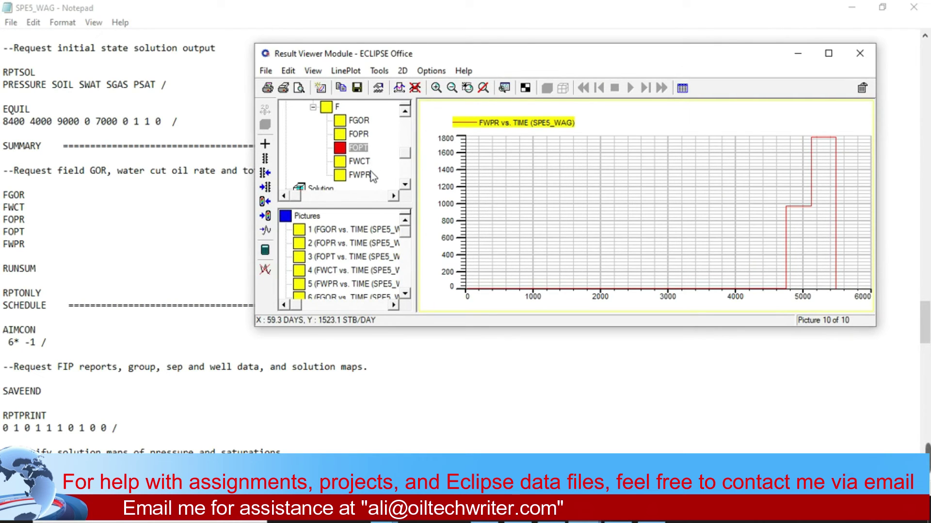
Add the keywords FGIR, FGPT, FGPR and FOPR on separate lines below FWPR in the data file's SUMMARY section
{"action": "left_click", "coordinate": [45, 244]}
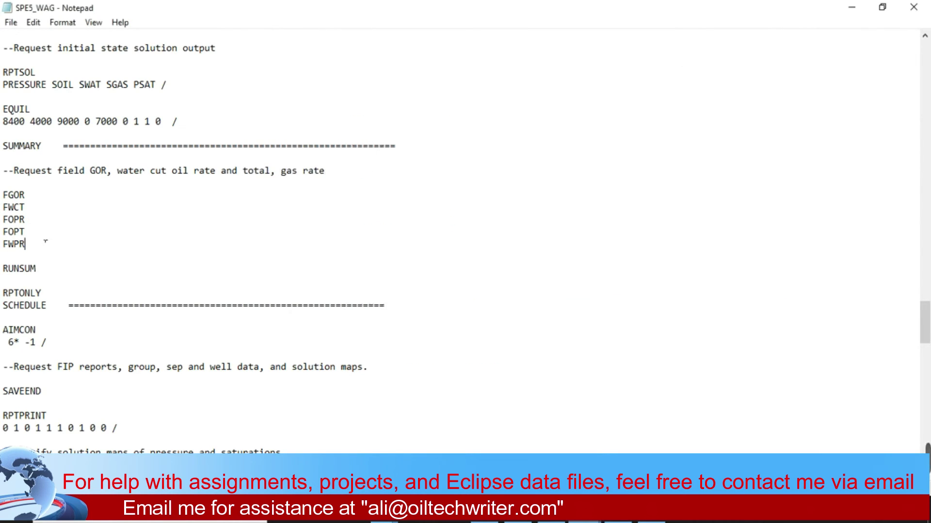
{"action": "key", "text": "Return"}
{"action": "type", "text": "FGIR"}
{"action": "key", "text": "Return"}
{"action": "type", "text": "FGPT"}
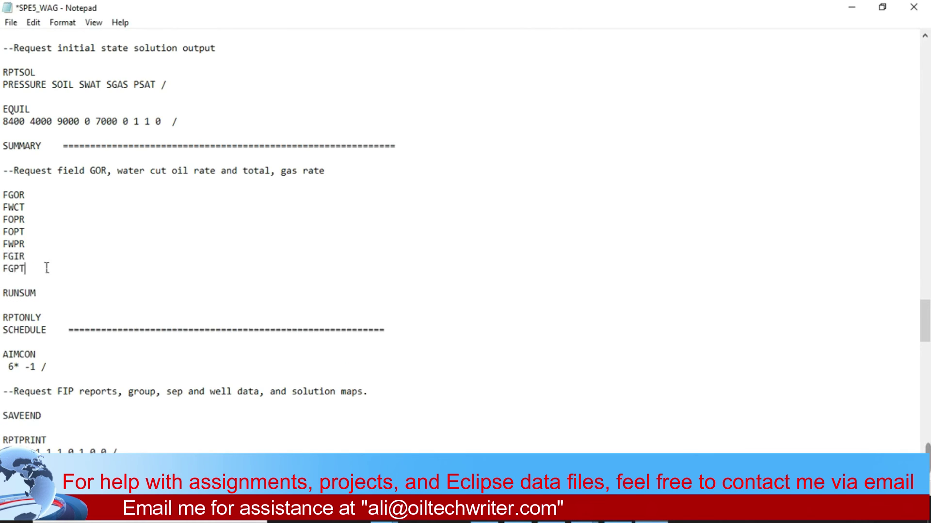
{"action": "key", "text": "Return"}
{"action": "type", "text": "FGPR"}
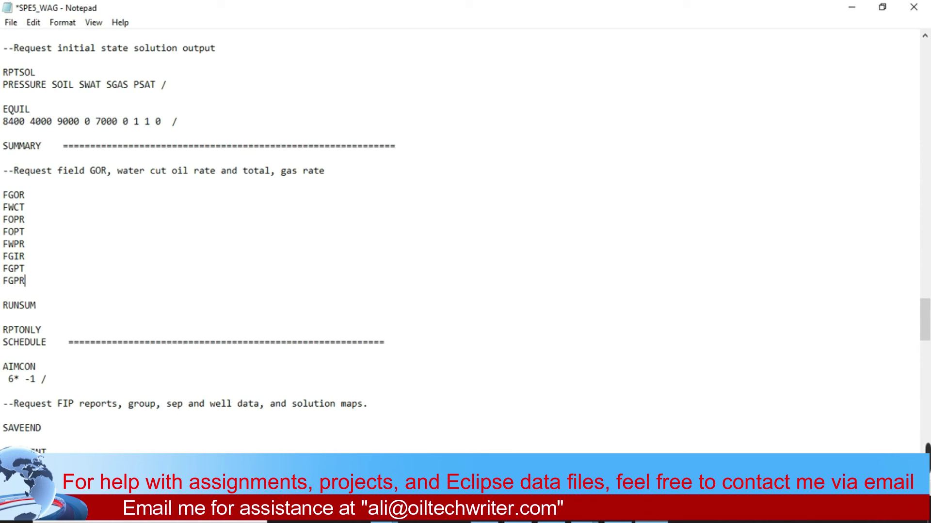
{"action": "key", "text": "Return"}
{"action": "type", "text": "FOPR"}
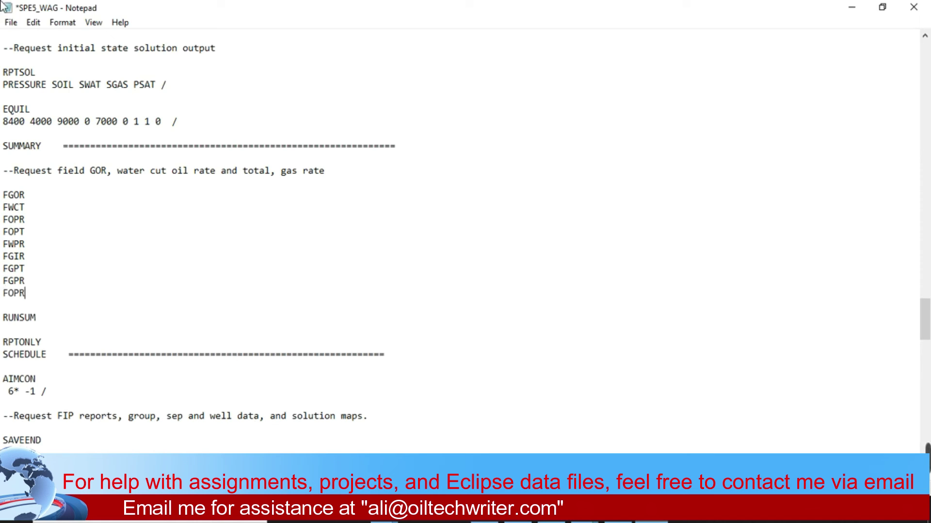
Save the edited SPE5_WAG data file and minimize its Notepad window
{"action": "left_click", "coordinate": [11, 23]}
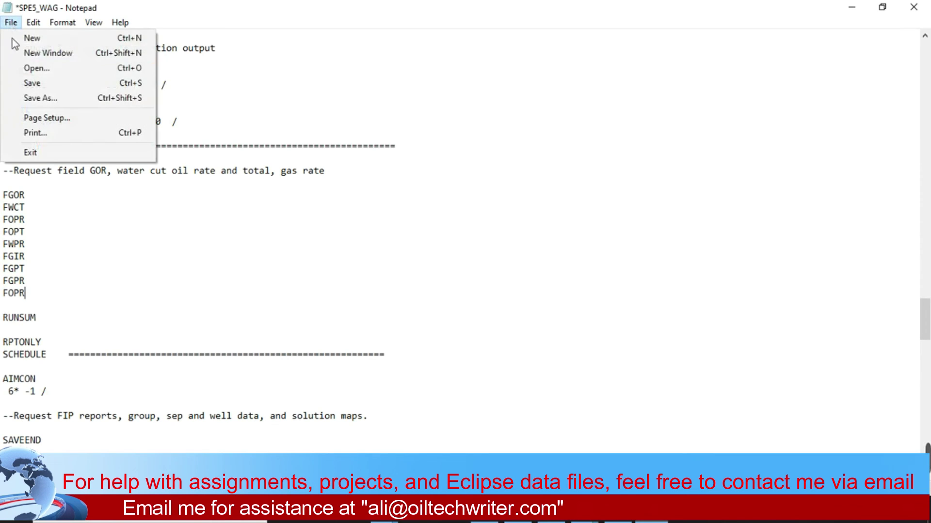
{"action": "left_click", "coordinate": [32, 83]}
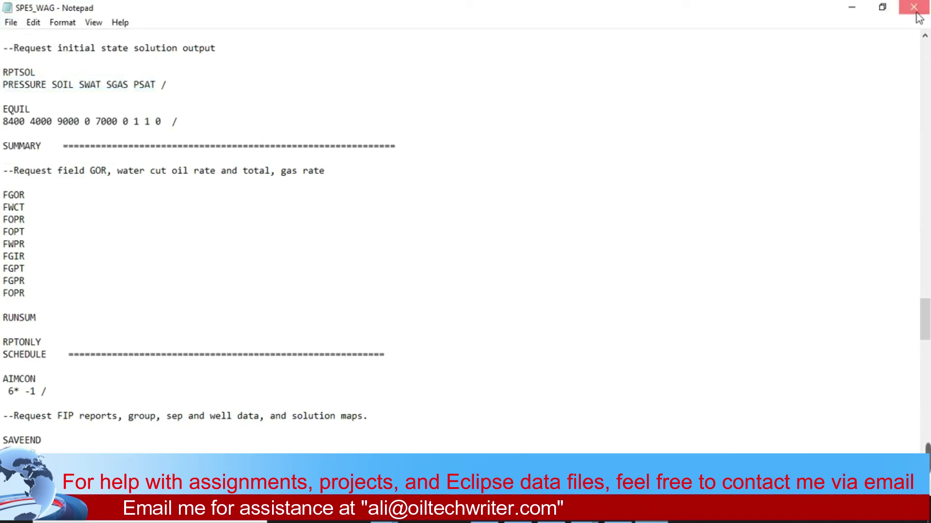
{"action": "left_click", "coordinate": [851, 7]}
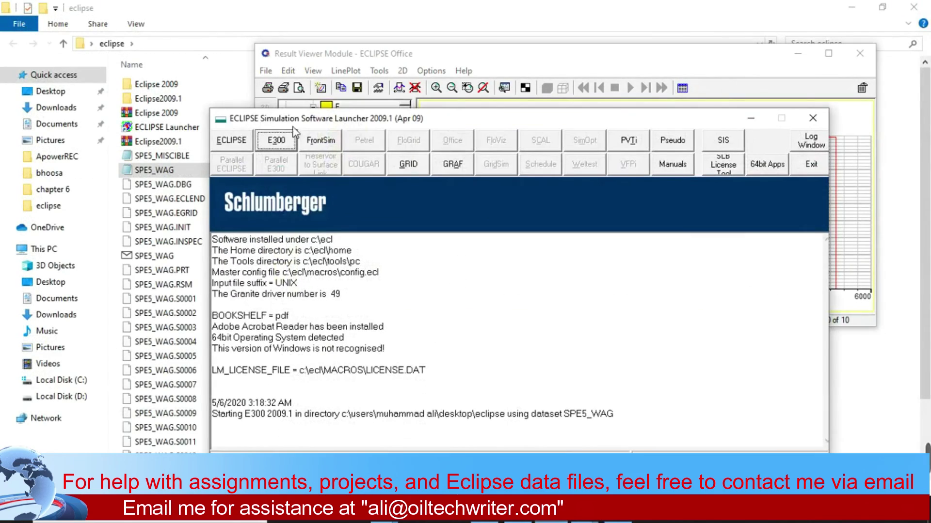
Rerun the SPE5_WAG dataset with E300 from the ECLIPSE launcher and close the run console once it finishes
{"action": "left_click", "coordinate": [278, 143]}
{"action": "double_click", "coordinate": [523, 185]}
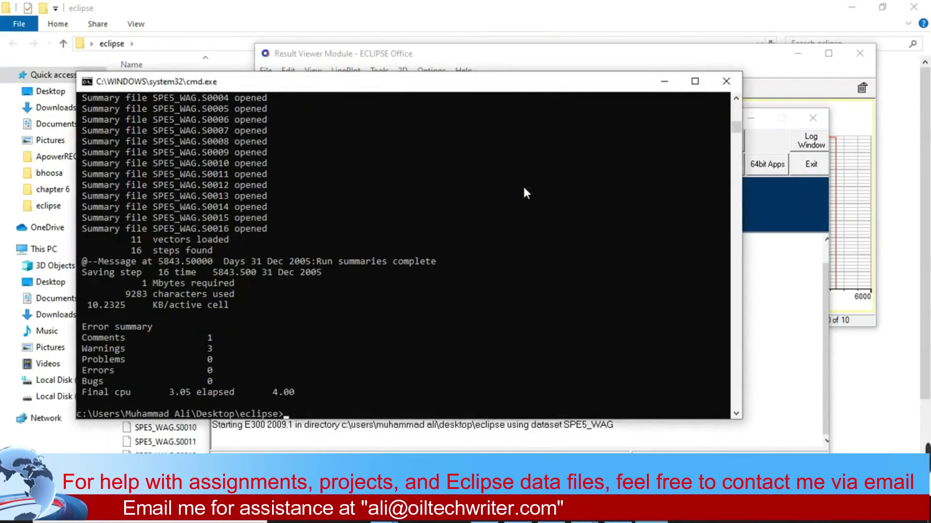
{"action": "left_click", "coordinate": [727, 82]}
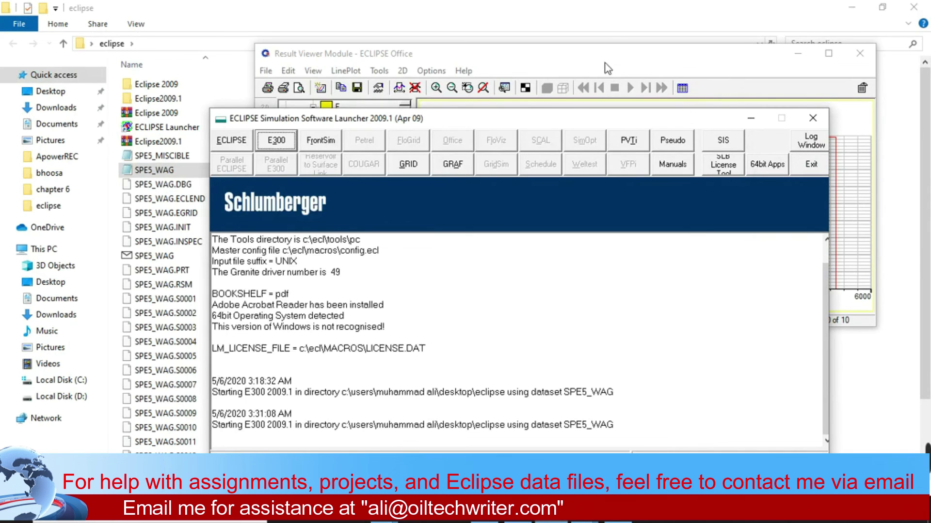
Switch to the Result Viewer and load all summary vectors from SPE5_WAG.SMSPEC
{"action": "left_click", "coordinate": [624, 42]}
{"action": "mouse_move", "coordinate": [584, 522]}
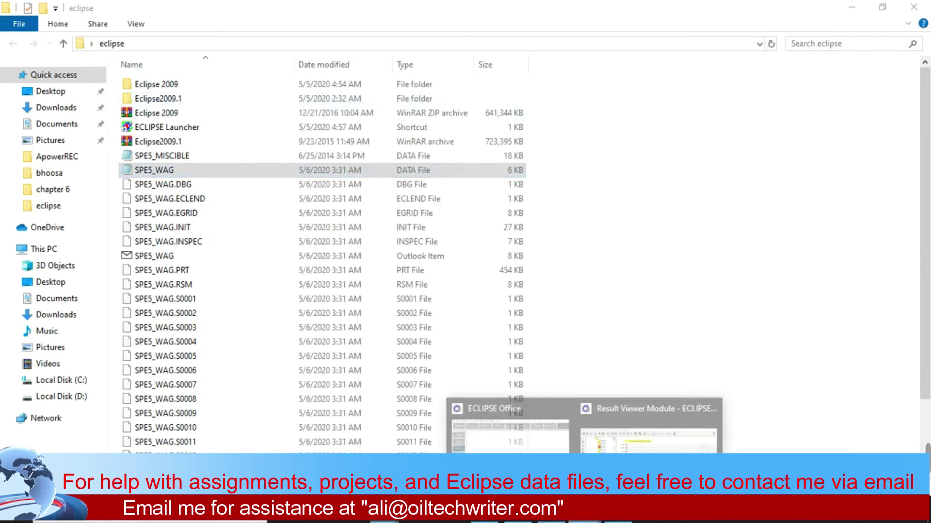
{"action": "left_click", "coordinate": [649, 422]}
{"action": "left_click", "coordinate": [266, 70]}
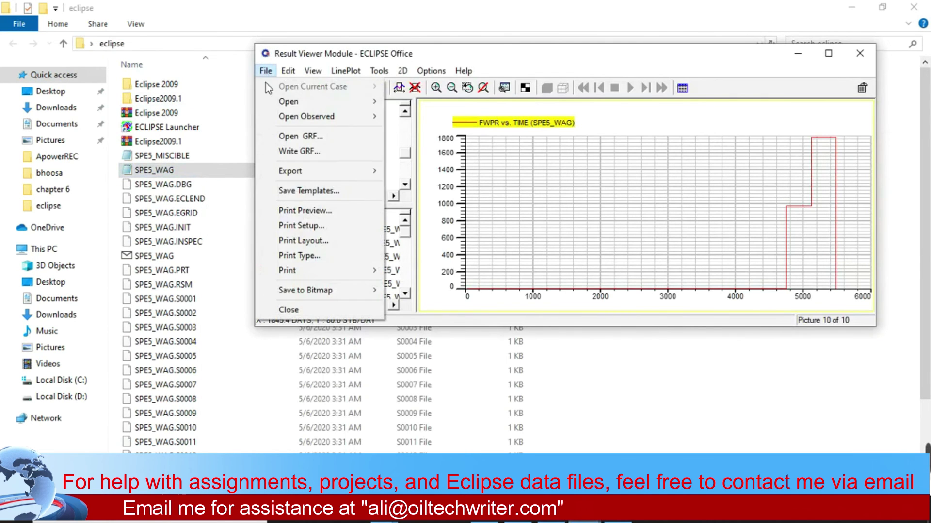
{"action": "mouse_move", "coordinate": [310, 101]}
{"action": "mouse_move", "coordinate": [417, 102]}
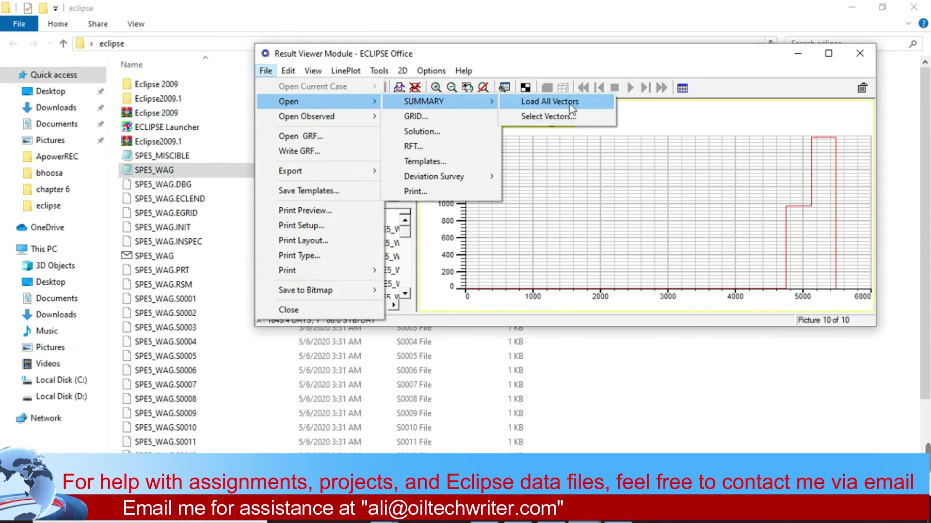
{"action": "left_click", "coordinate": [596, 99]}
{"action": "double_click", "coordinate": [409, 200]}
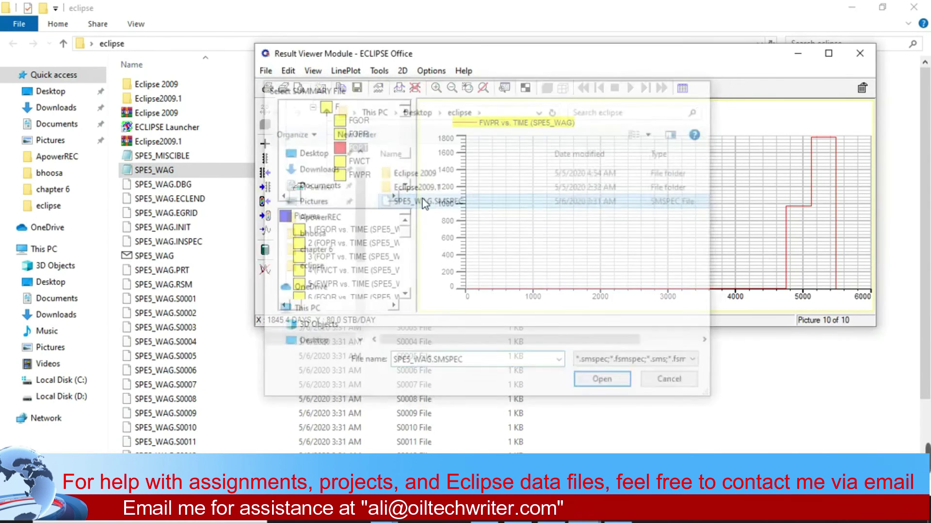
Maximize the Result Viewer and compare the field vectors of the original SPE5_WAG case with those of SPE5_WAG_1
{"action": "double_click", "coordinate": [596, 57]}
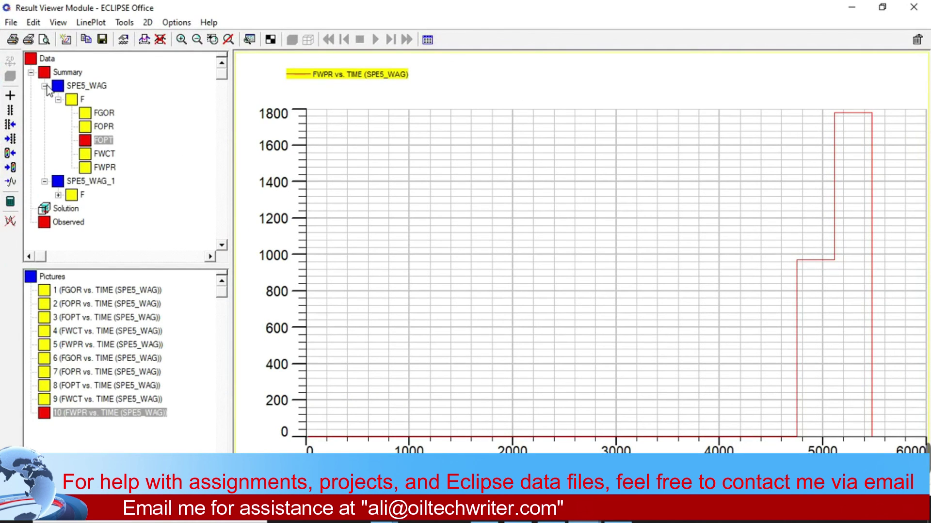
{"action": "left_click", "coordinate": [44, 85]}
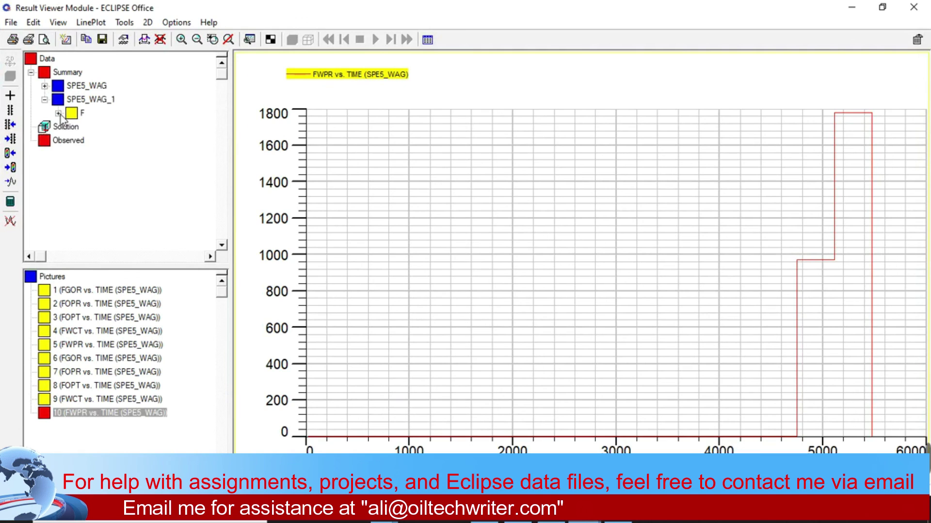
{"action": "left_click", "coordinate": [59, 113]}
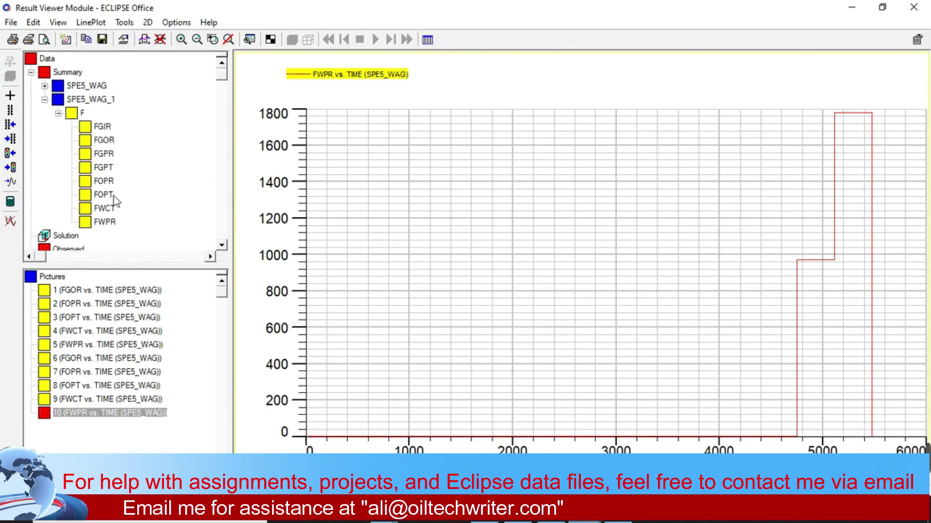
{"action": "left_click", "coordinate": [45, 86]}
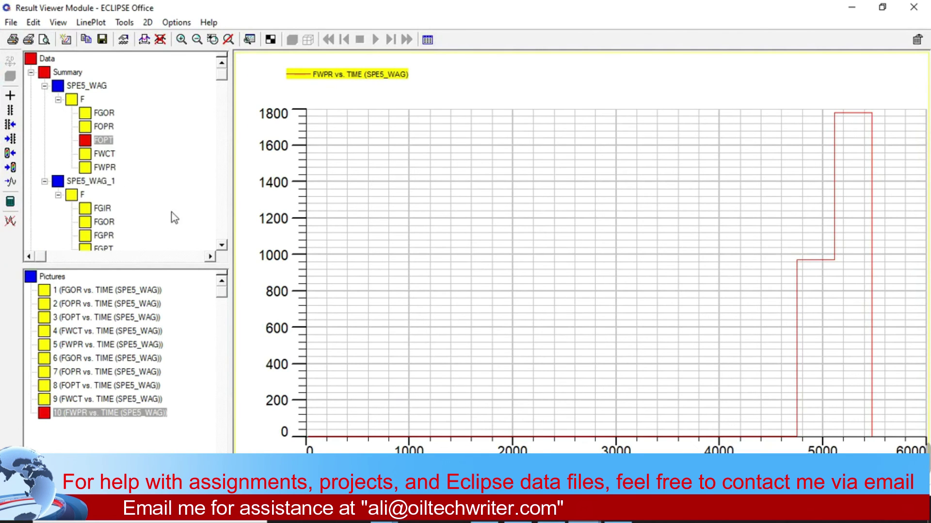
{"action": "left_click", "coordinate": [100, 114]}
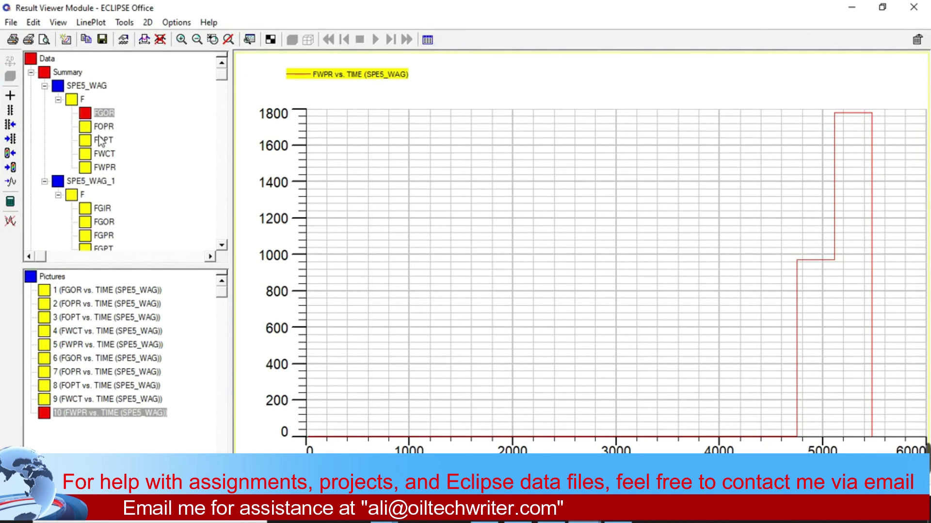
{"action": "left_click", "coordinate": [222, 245]}
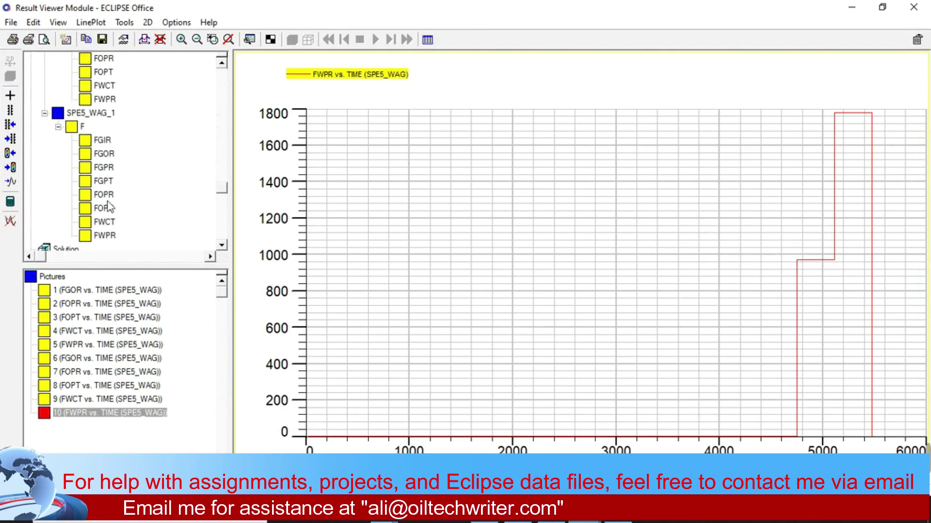
Plot the SPE5_WAG_1 field vectors FGPT, FGIR, FOPT, FGPR and FGOR against time as separate pictures
{"action": "double_click", "coordinate": [107, 183]}
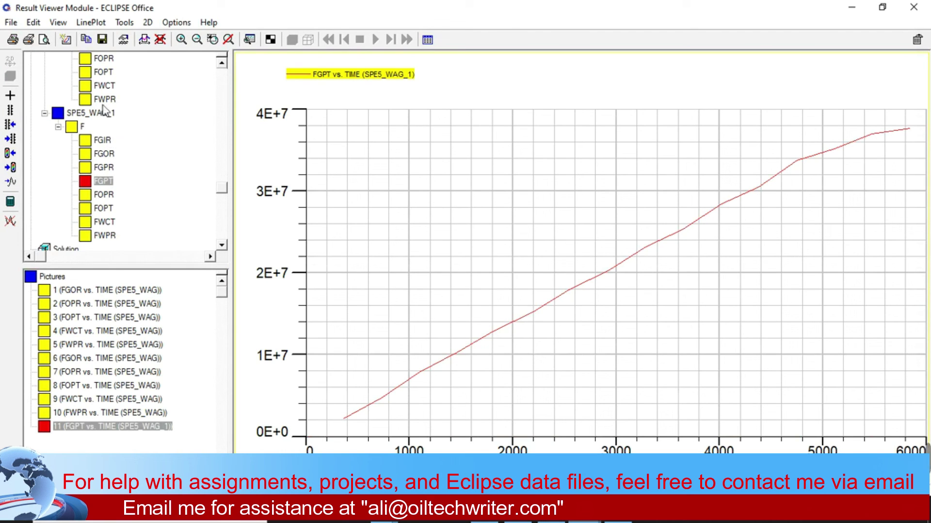
{"action": "double_click", "coordinate": [102, 140]}
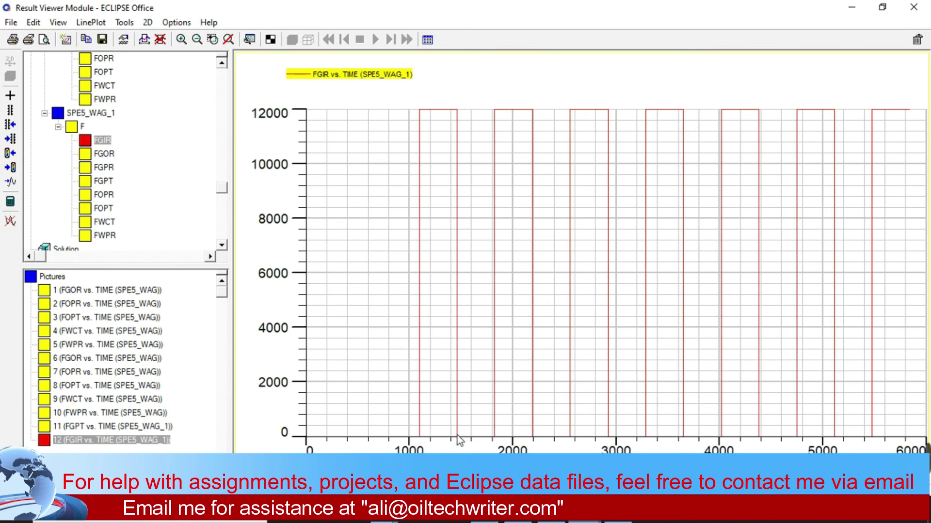
{"action": "double_click", "coordinate": [110, 212]}
{"action": "double_click", "coordinate": [107, 167]}
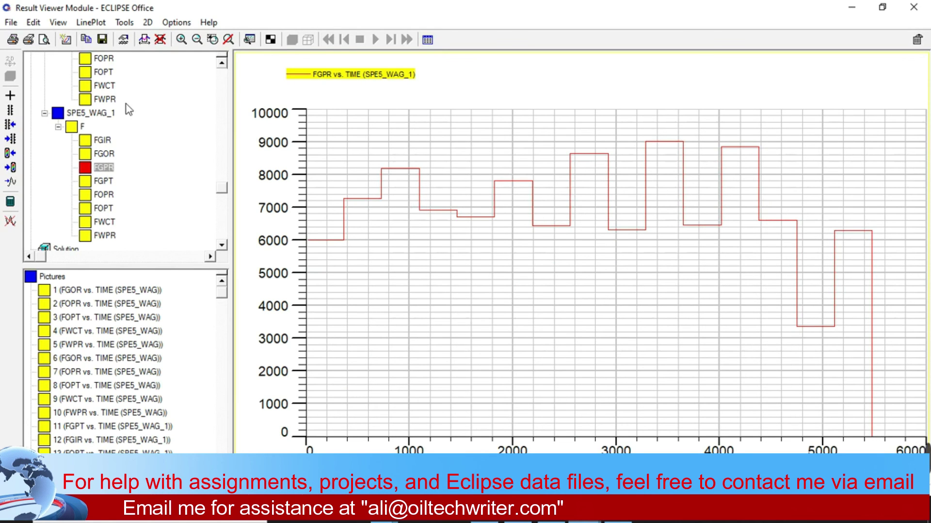
{"action": "double_click", "coordinate": [103, 153]}
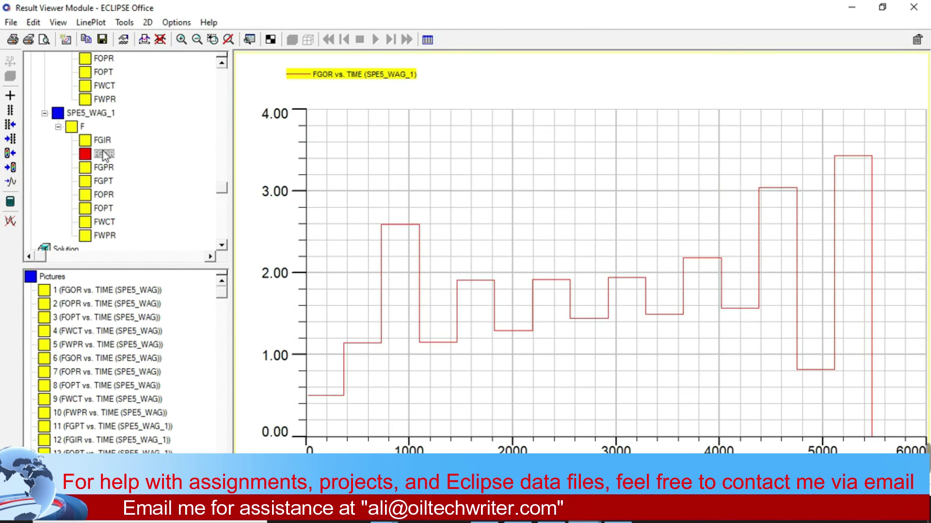